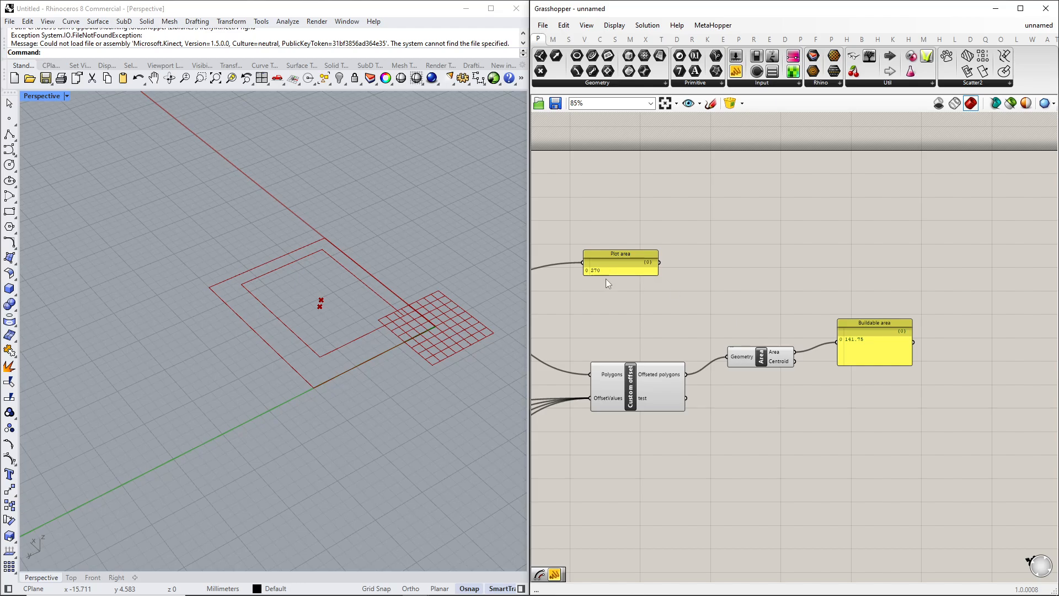
Add a Surface parameter and connect the offset polygons output to it.
{"action": "right_click_drag", "start_coordinate": [609, 284], "coordinate": [651, 289]}
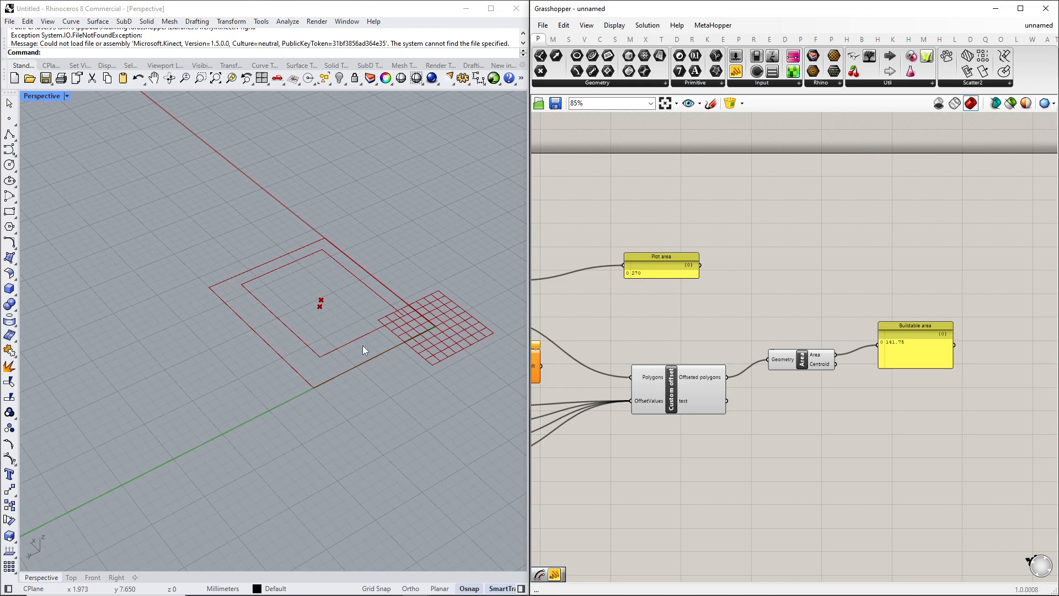
{"action": "right_click_drag", "start_coordinate": [362, 345], "coordinate": [258, 295]}
{"action": "scroll", "coordinate": [258, 295], "scroll_direction": "up", "scroll_amount": 3}
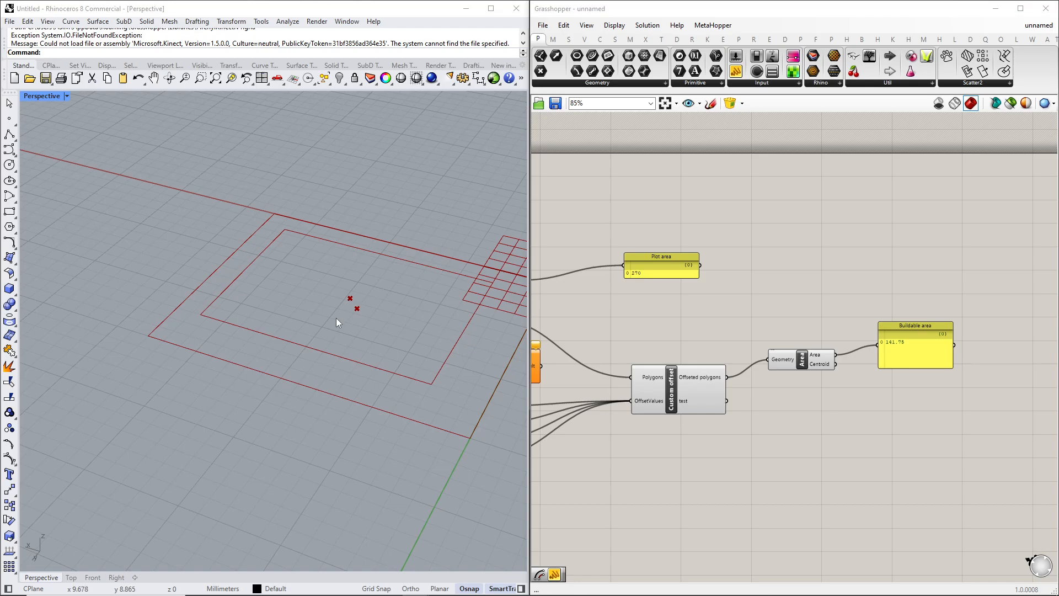
{"action": "right_click_drag", "start_coordinate": [326, 344], "coordinate": [381, 346]}
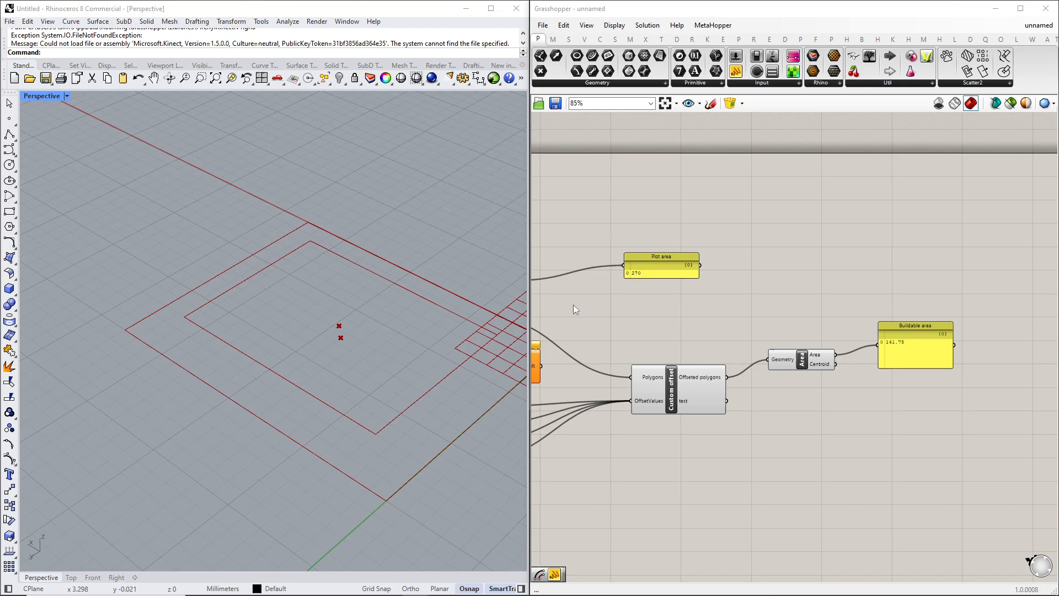
{"action": "double_click", "coordinate": [771, 256]}
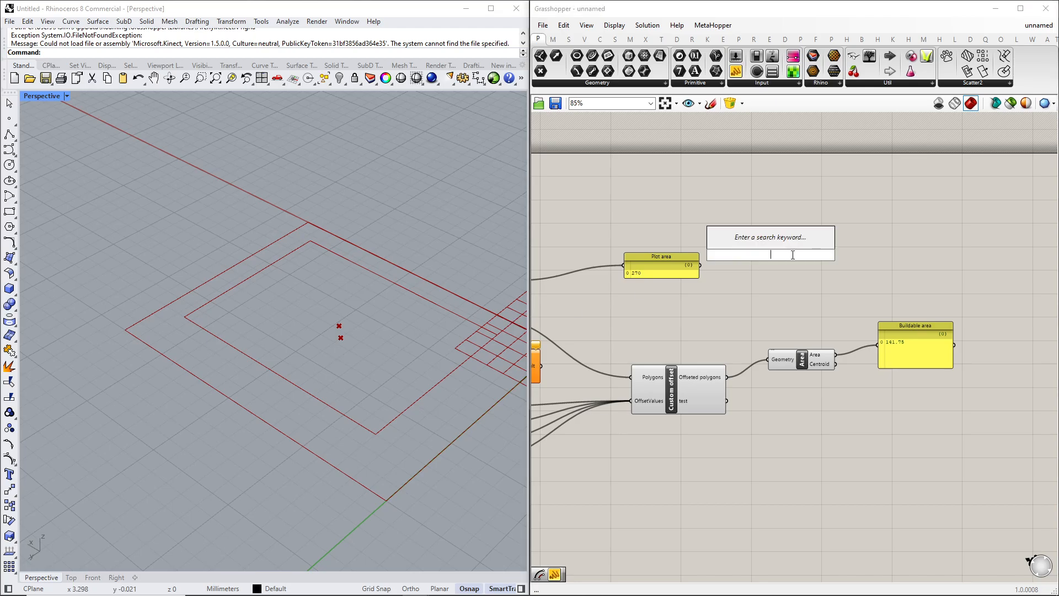
{"action": "type", "text": "surface"}
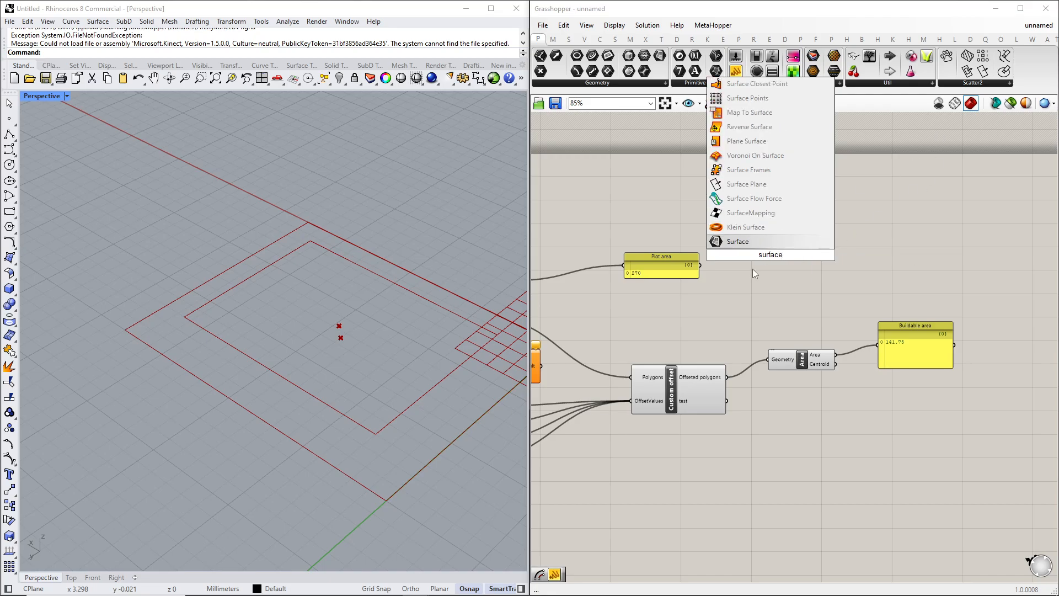
{"action": "left_click", "coordinate": [733, 242]}
{"action": "left_click_drag", "start_coordinate": [785, 270], "coordinate": [898, 430]}
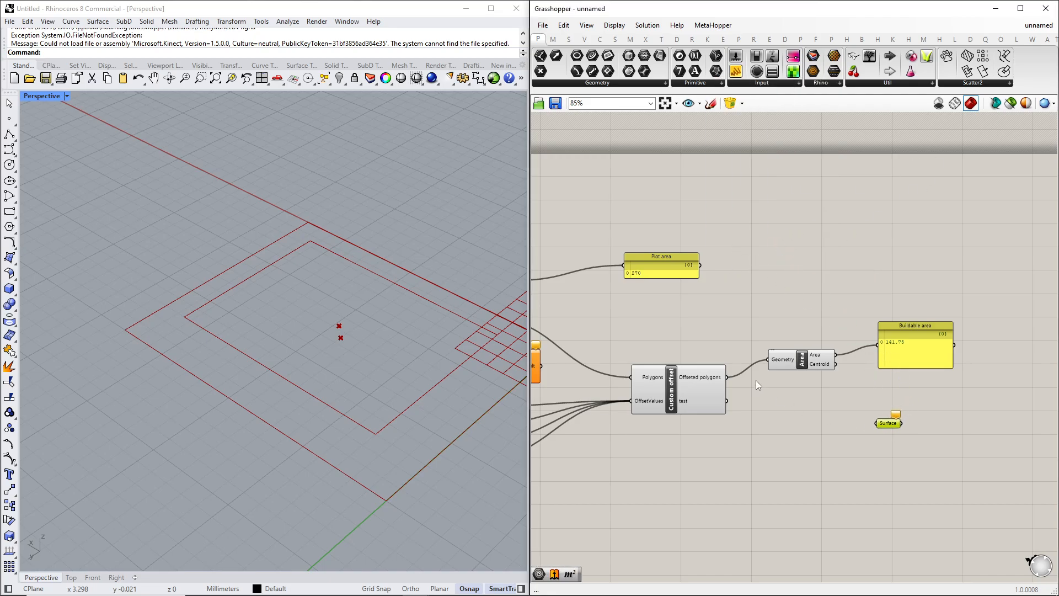
{"action": "left_click_drag", "start_coordinate": [727, 378], "coordinate": [877, 422]}
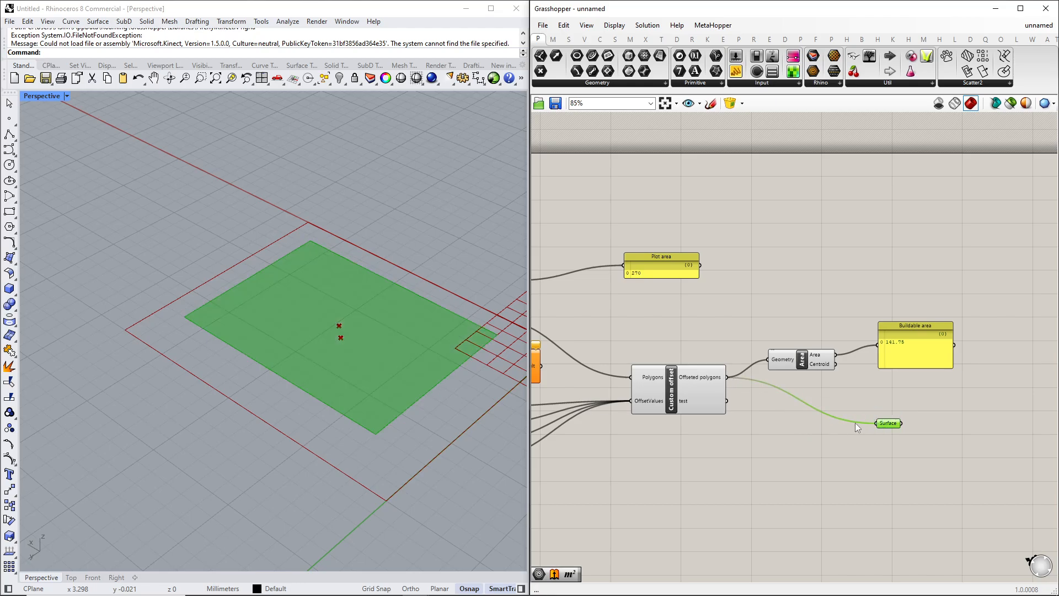
Add a Move component and feed the Surface into its Geometry input.
{"action": "mouse_move", "coordinate": [399, 357]}
{"action": "right_mouse_down"}
{"action": "mouse_move", "coordinate": [411, 343]}
{"action": "mouse_move", "coordinate": [398, 353]}
{"action": "right_mouse_up"}
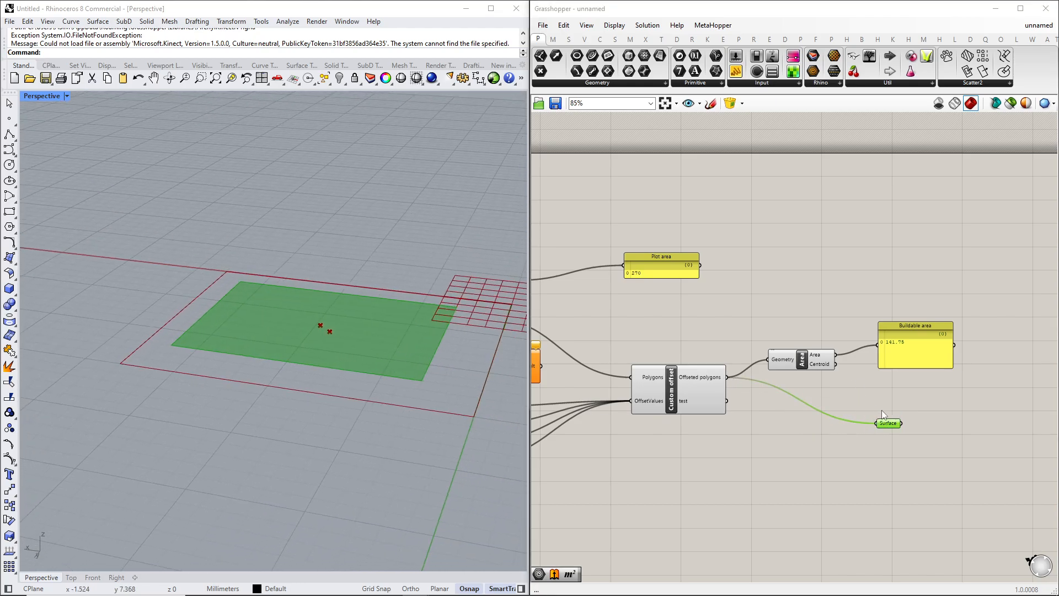
{"action": "left_click_drag", "start_coordinate": [892, 427], "coordinate": [879, 420]}
{"action": "left_click", "coordinate": [889, 363]}
{"action": "scroll", "coordinate": [895, 347], "scroll_direction": "up", "scroll_amount": 2}
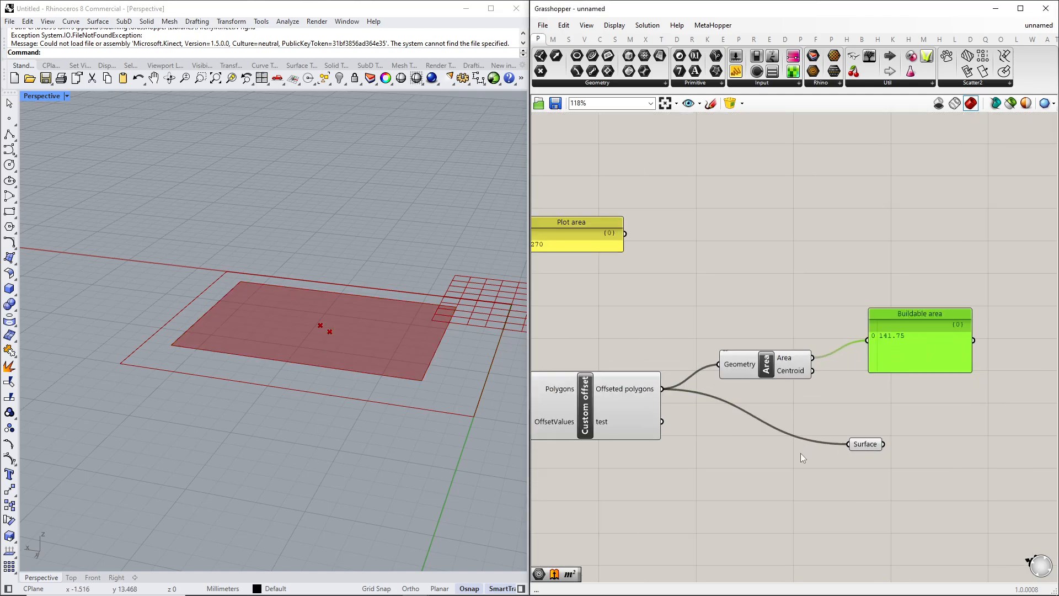
{"action": "right_click_drag", "start_coordinate": [874, 452], "coordinate": [822, 454]}
{"action": "double_click", "coordinate": [887, 466]}
{"action": "type", "text": "move"}
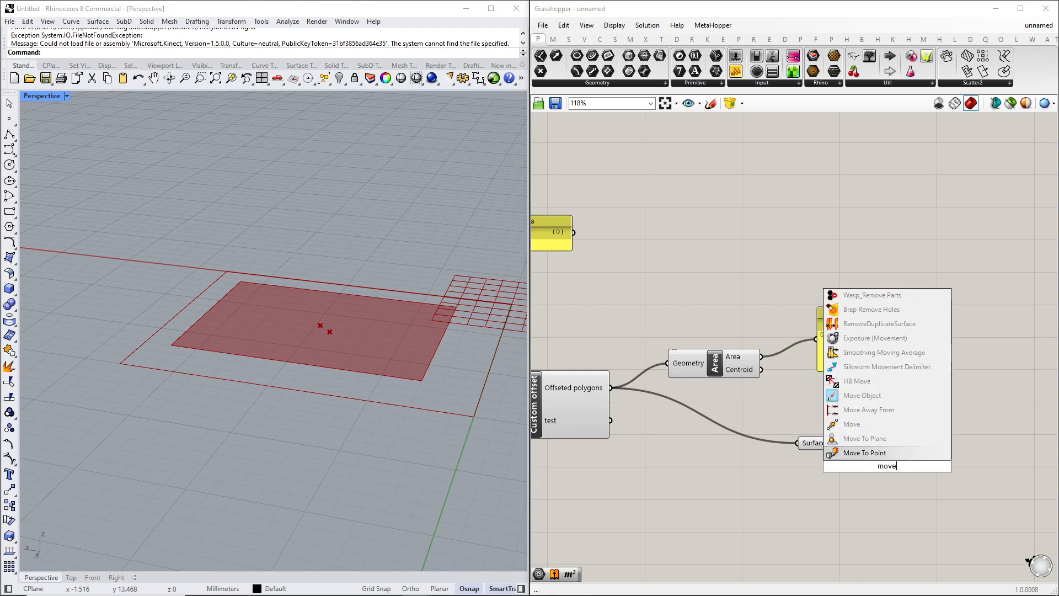
{"action": "key", "text": "Return"}
{"action": "left_click_drag", "start_coordinate": [832, 442], "coordinate": [838, 458]}
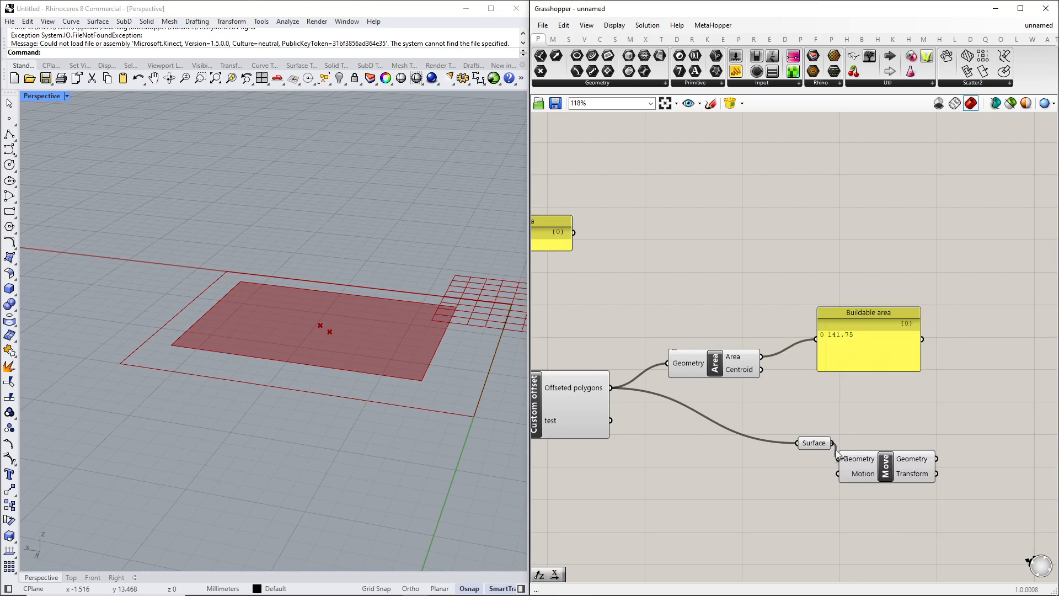
Create a number slider set to 4, drive a Unit Z vector with it, and connect that vector to the Move's Motion.
{"action": "double_click", "coordinate": [826, 485]}
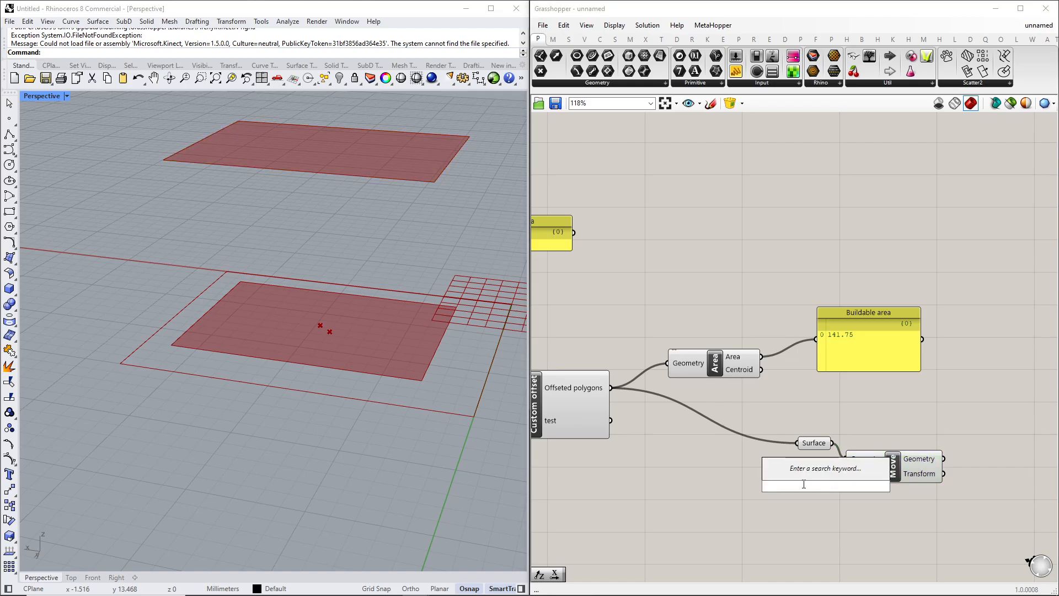
{"action": "type", "text": "4"}
{"action": "key", "text": "Return"}
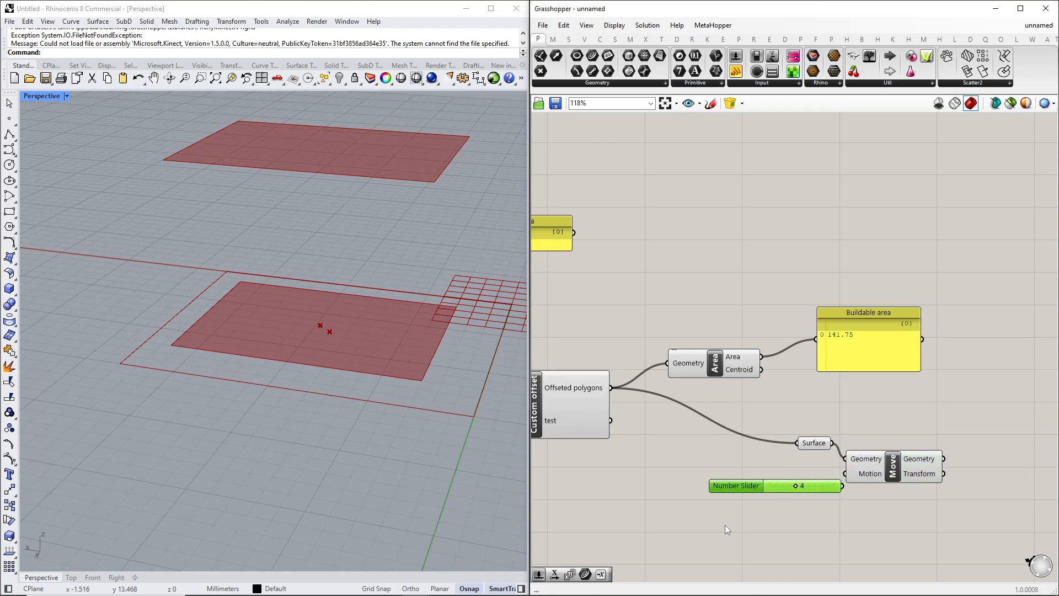
{"action": "double_click", "coordinate": [724, 525]}
{"action": "type", "text": "z"}
{"action": "left_click", "coordinate": [736, 498]}
{"action": "left_click_drag", "start_coordinate": [766, 485], "coordinate": [576, 507]}
{"action": "left_click_drag", "start_coordinate": [653, 508], "coordinate": [678, 525]}
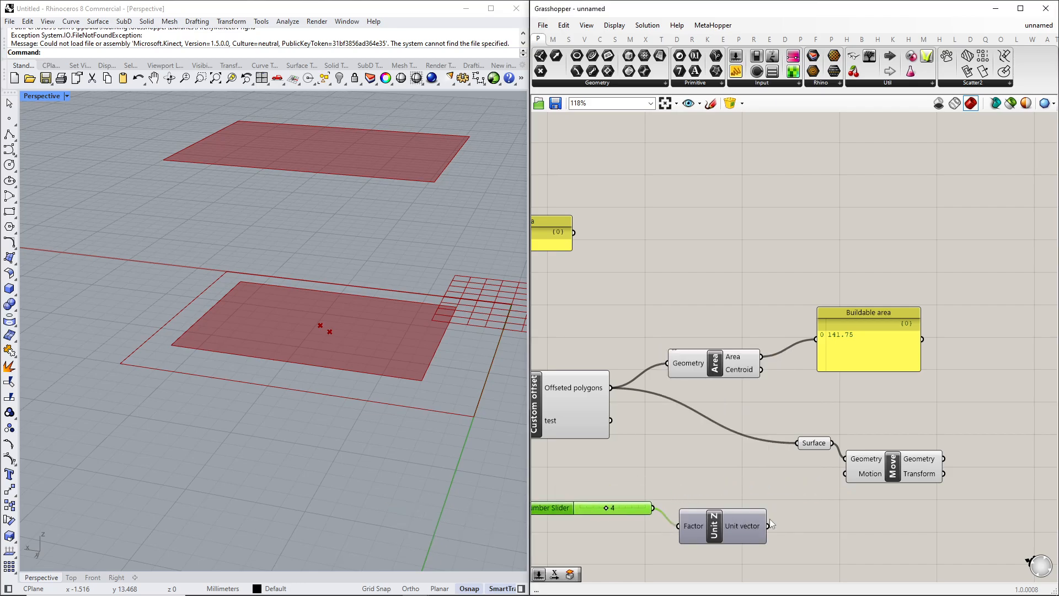
{"action": "left_click_drag", "start_coordinate": [777, 524], "coordinate": [844, 473]}
{"action": "left_click_drag", "start_coordinate": [717, 529], "coordinate": [738, 511]}
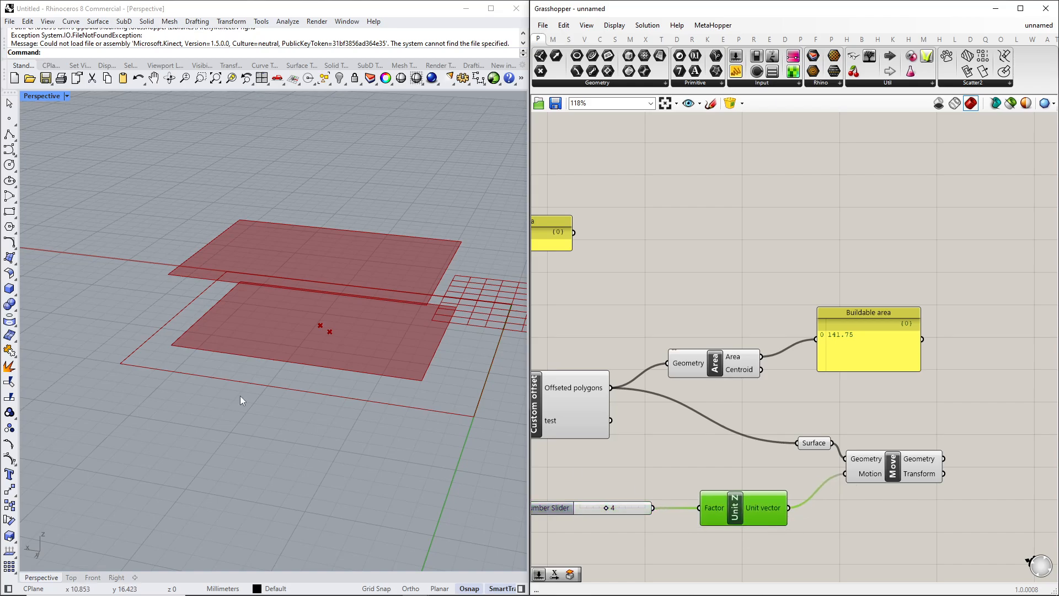
Add an Area component and connect the Move's output geometry to it.
{"action": "mouse_move", "coordinate": [259, 379]}
{"action": "right_mouse_down"}
{"action": "mouse_move", "coordinate": [279, 359]}
{"action": "mouse_move", "coordinate": [269, 366]}
{"action": "right_mouse_up"}
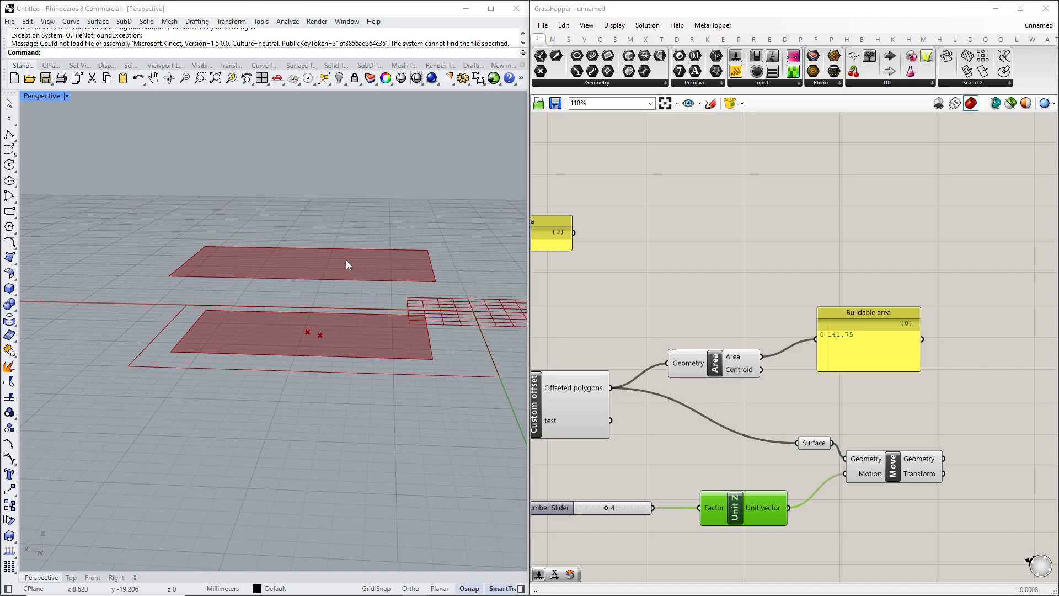
{"action": "right_click_drag", "start_coordinate": [871, 415], "coordinate": [811, 396]}
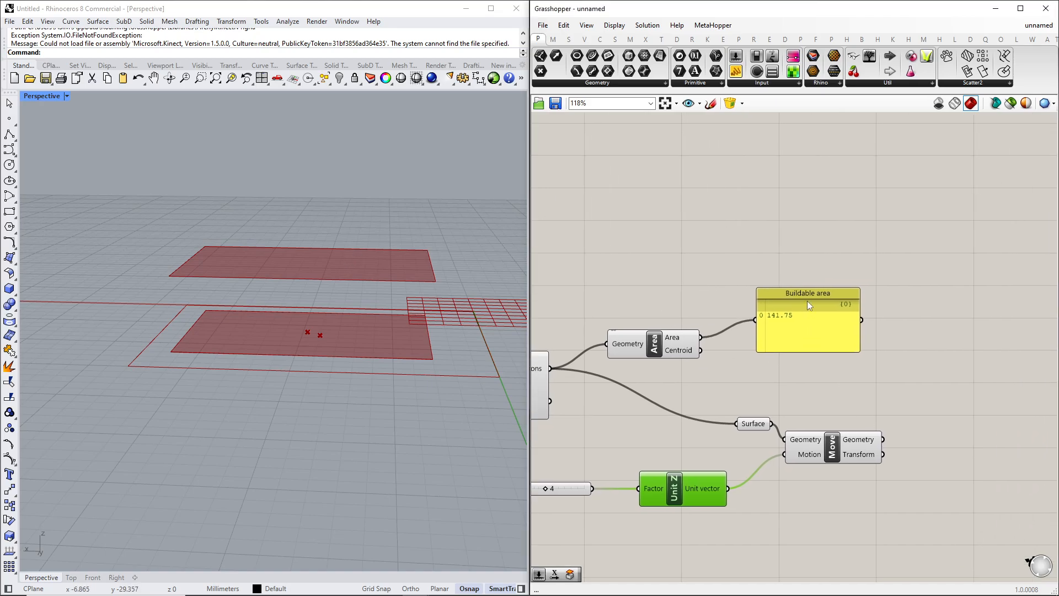
{"action": "left_click_drag", "start_coordinate": [806, 300], "coordinate": [890, 251]}
{"action": "right_click_drag", "start_coordinate": [868, 372], "coordinate": [799, 356]}
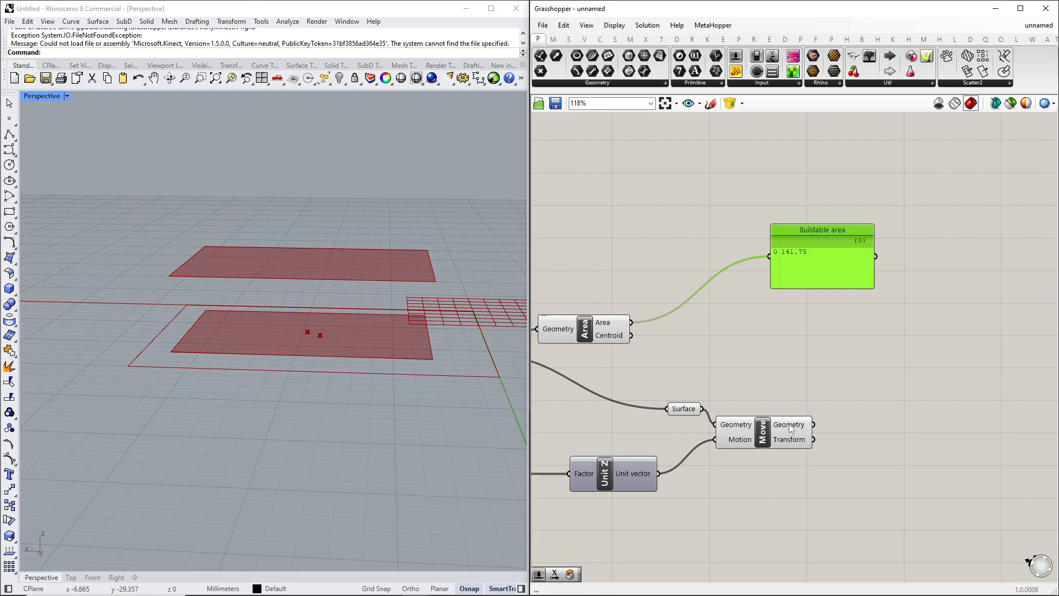
{"action": "right_click_drag", "start_coordinate": [864, 439], "coordinate": [795, 434]}
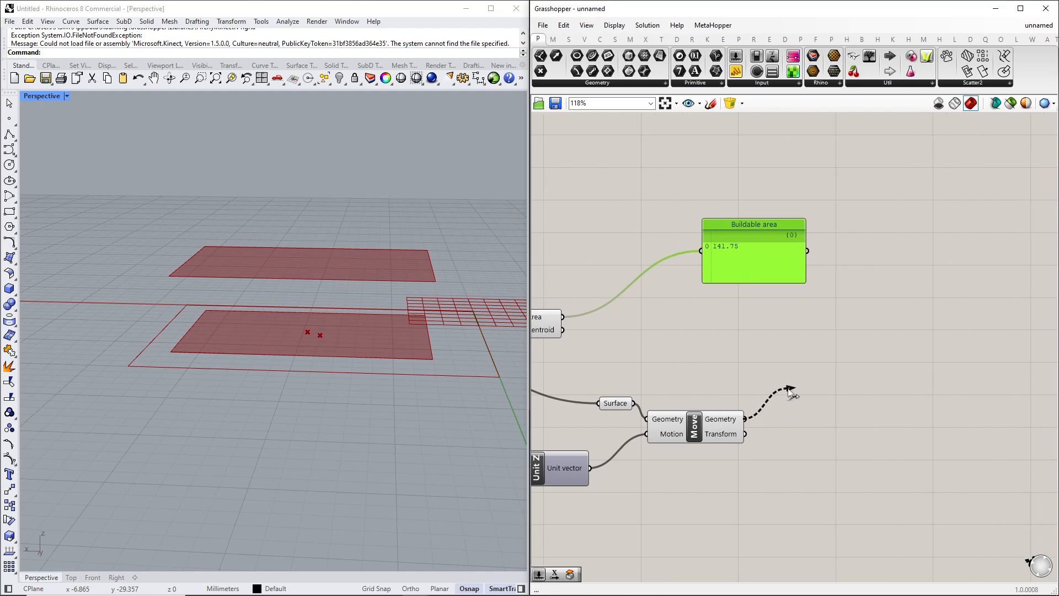
{"action": "left_click", "coordinate": [834, 415]}
{"action": "double_click", "coordinate": [832, 409]}
{"action": "type", "text": "area"}
{"action": "left_click", "coordinate": [815, 399]}
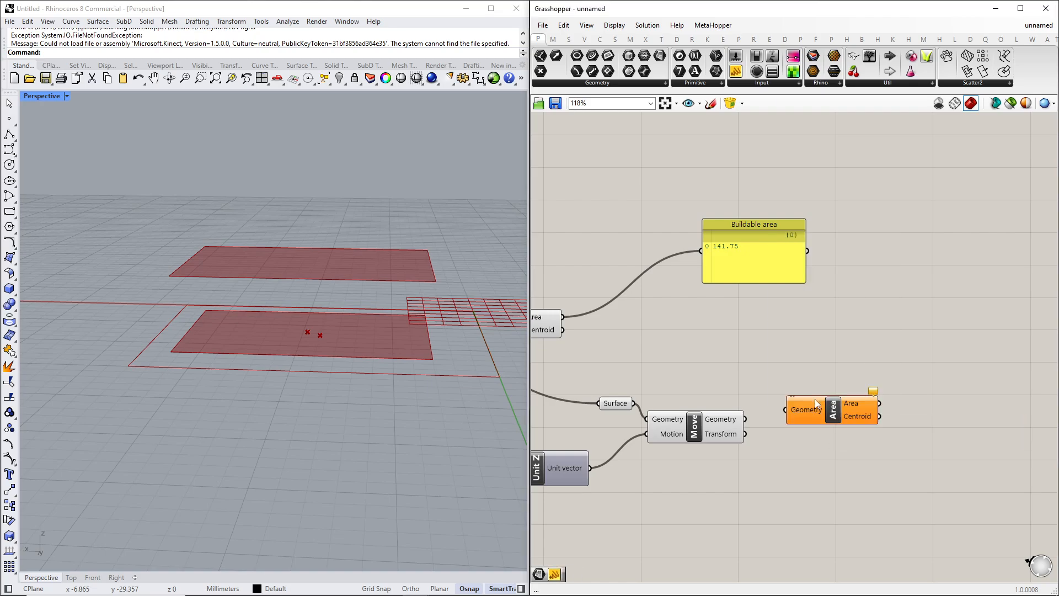
{"action": "left_click_drag", "start_coordinate": [745, 422], "coordinate": [834, 397]}
{"action": "right_click_drag", "start_coordinate": [895, 391], "coordinate": [803, 404]}
{"action": "left_click_drag", "start_coordinate": [788, 405], "coordinate": [814, 408]}
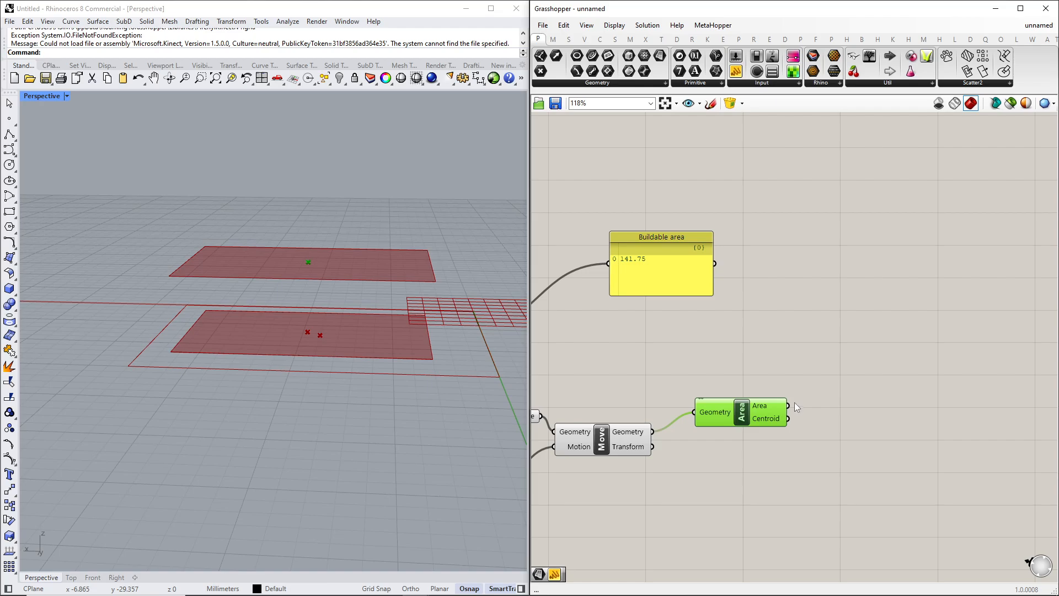
Add a panel and connect the new Area output to it.
{"action": "double_click", "coordinate": [859, 390]}
{"action": "type", "text": "panel"}
{"action": "left_click", "coordinate": [816, 401]}
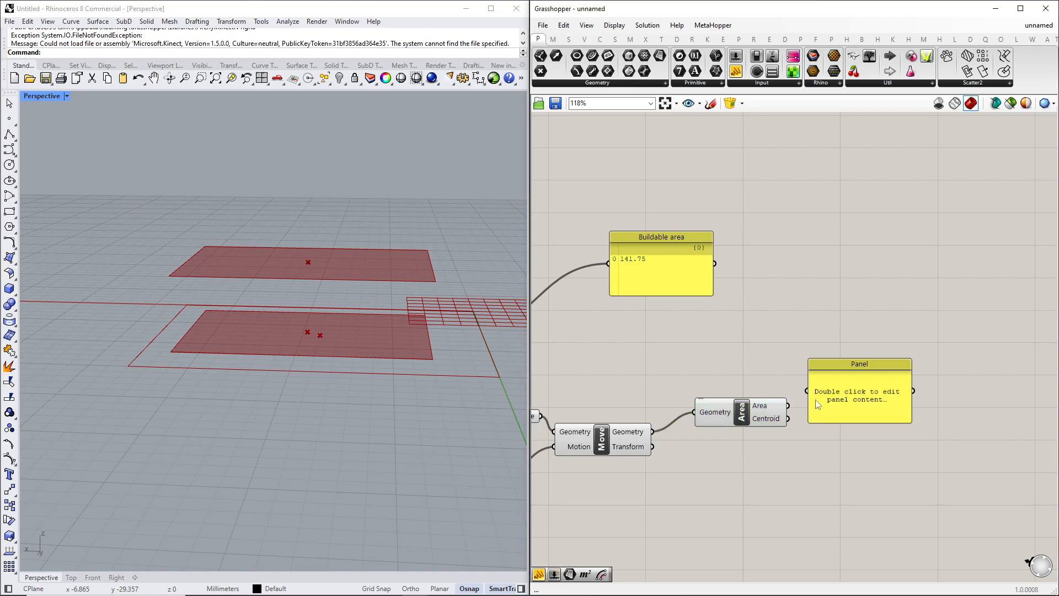
{"action": "left_click_drag", "start_coordinate": [793, 401], "coordinate": [865, 405]}
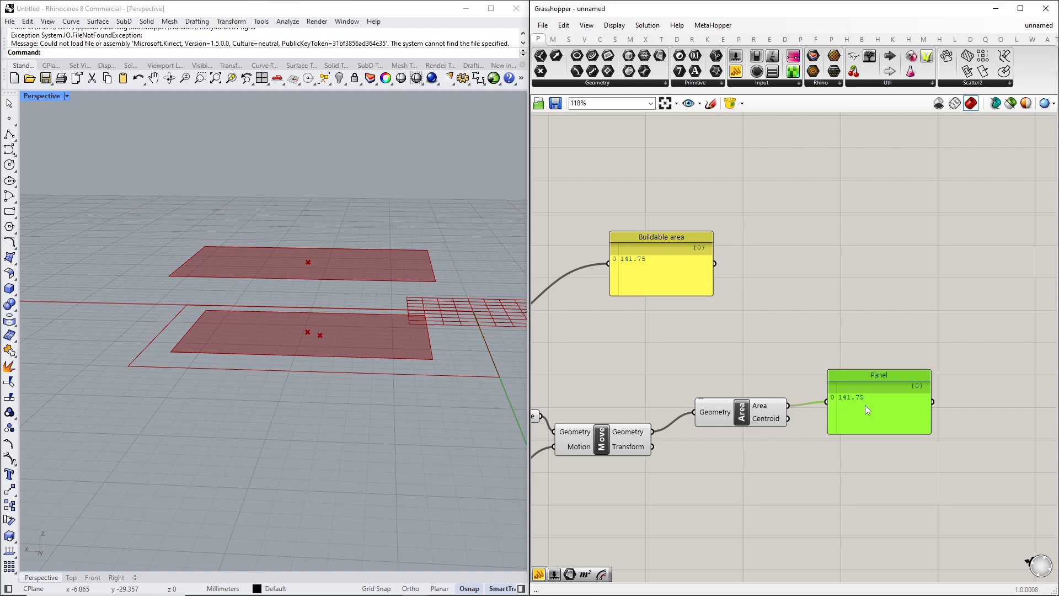
Add a number slider set to 0 and connect it as an additional Unit Z factor.
{"action": "right_click_drag", "start_coordinate": [697, 450], "coordinate": [751, 429]}
{"action": "left_click_drag", "start_coordinate": [772, 386], "coordinate": [775, 391]}
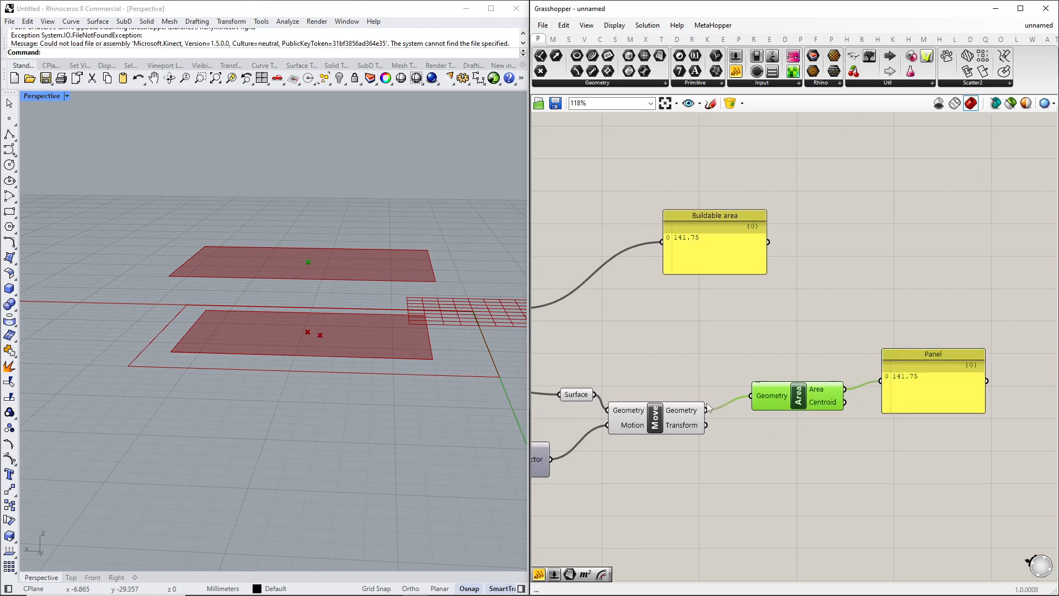
{"action": "right_click_drag", "start_coordinate": [668, 469], "coordinate": [817, 475]}
{"action": "right_click_drag", "start_coordinate": [653, 418], "coordinate": [842, 376]}
{"action": "left_click_drag", "start_coordinate": [690, 431], "coordinate": [678, 466]}
{"action": "double_click", "coordinate": [682, 417]}
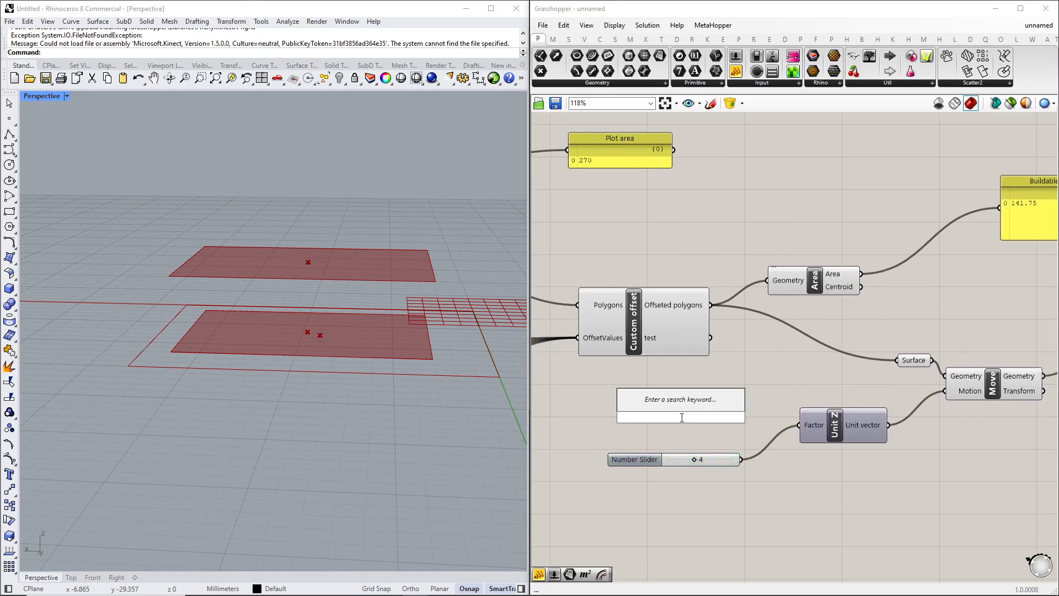
{"action": "type", "text": "0"}
{"action": "key", "text": "Return"}
{"action": "left_click_drag", "start_coordinate": [752, 417], "coordinate": [799, 425]}
{"action": "right_click_drag", "start_coordinate": [941, 442], "coordinate": [706, 472]}
{"action": "right_click_drag", "start_coordinate": [910, 416], "coordinate": [845, 432]}
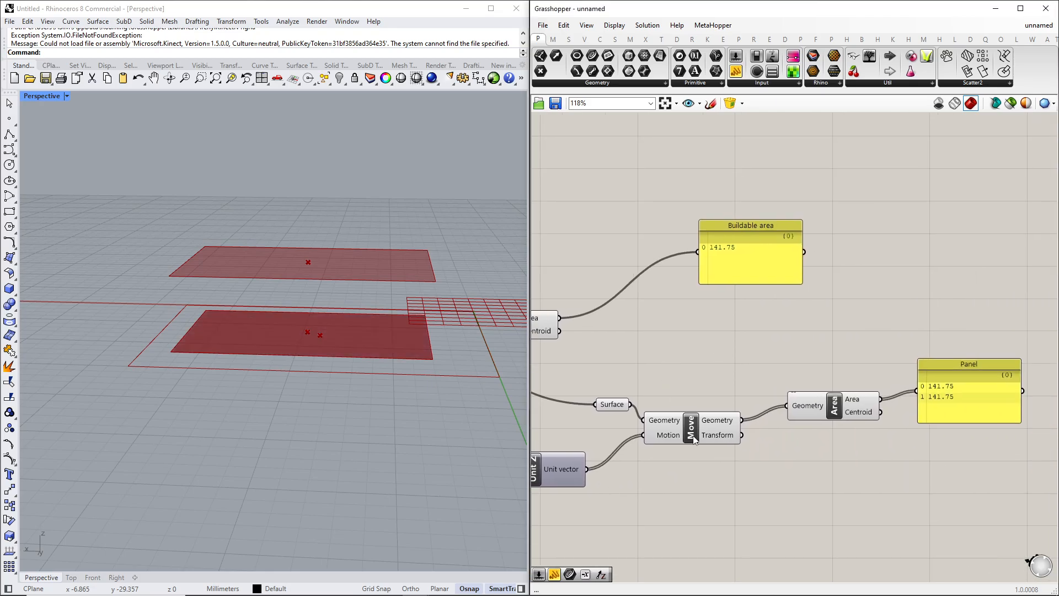
Insert a Mass Addition component beside the area panel.
{"action": "left_click", "coordinate": [696, 439]}
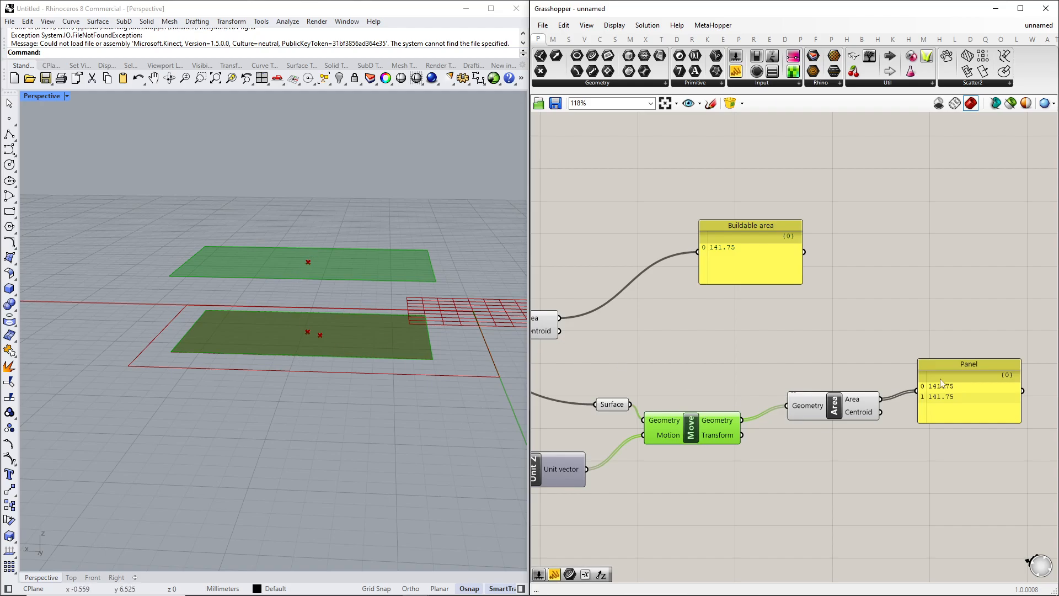
{"action": "right_click_drag", "start_coordinate": [893, 459], "coordinate": [732, 458]}
{"action": "left_click_drag", "start_coordinate": [798, 418], "coordinate": [863, 383]}
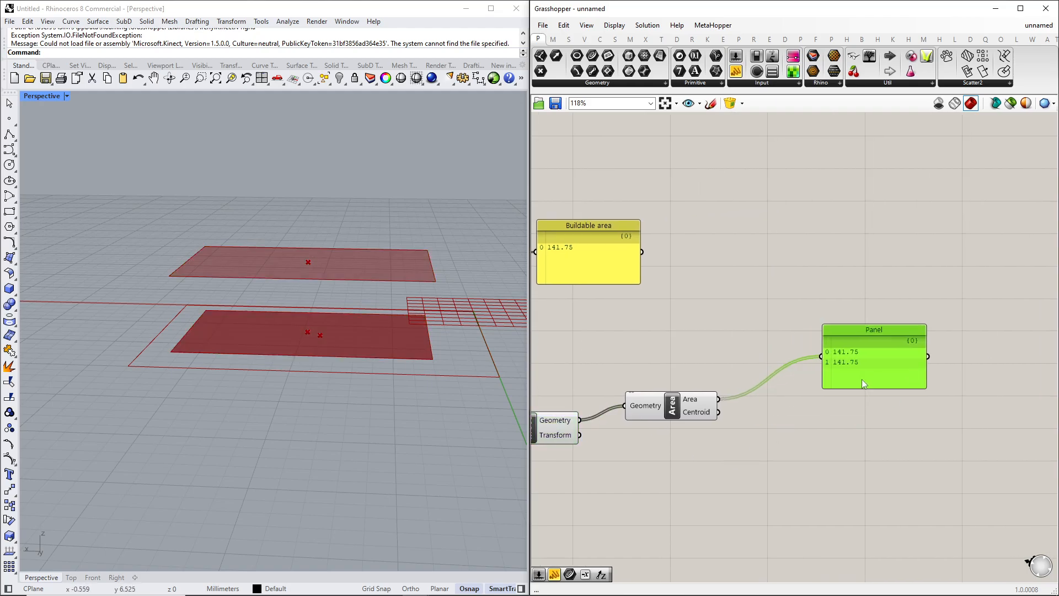
{"action": "left_click_drag", "start_coordinate": [717, 399], "coordinate": [808, 432]}
{"action": "right_click_drag", "start_coordinate": [766, 444], "coordinate": [769, 445]}
{"action": "double_click", "coordinate": [824, 423]}
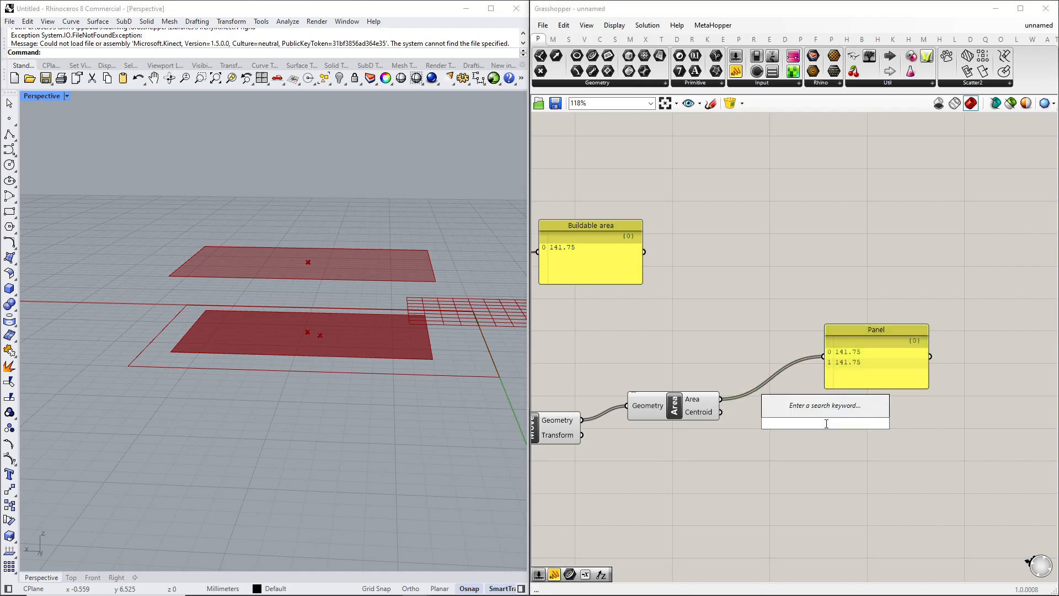
{"action": "type", "text": "mass"}
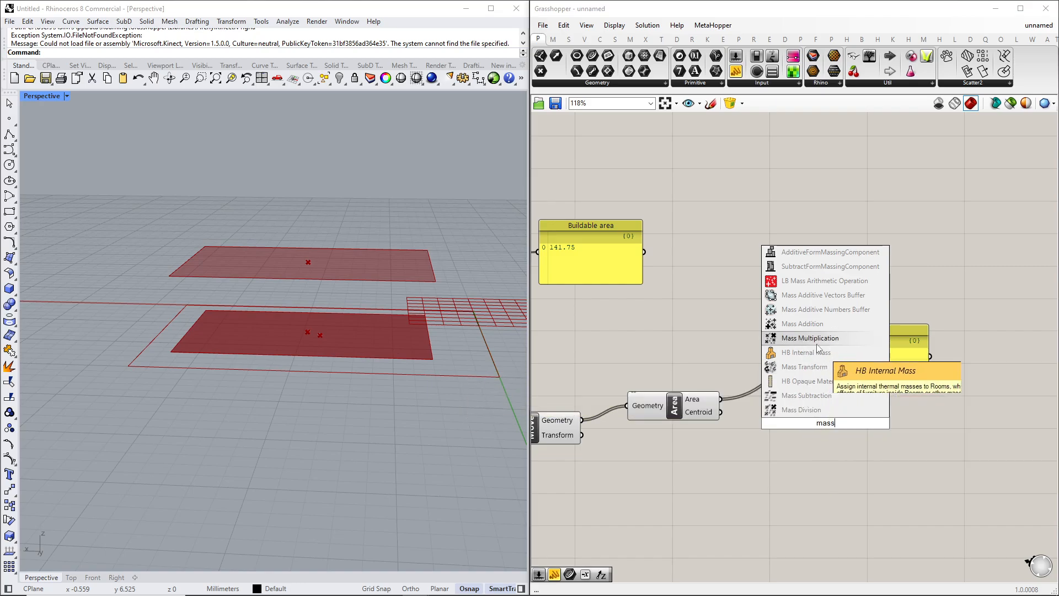
{"action": "left_click", "coordinate": [809, 327]}
Connect the Area output into Mass Addition and its Result into the panel.
{"action": "left_click_drag", "start_coordinate": [721, 399], "coordinate": [777, 423]}
{"action": "left_click_drag", "start_coordinate": [843, 388], "coordinate": [929, 402]}
{"action": "right_click_drag", "start_coordinate": [656, 303], "coordinate": [764, 317]}
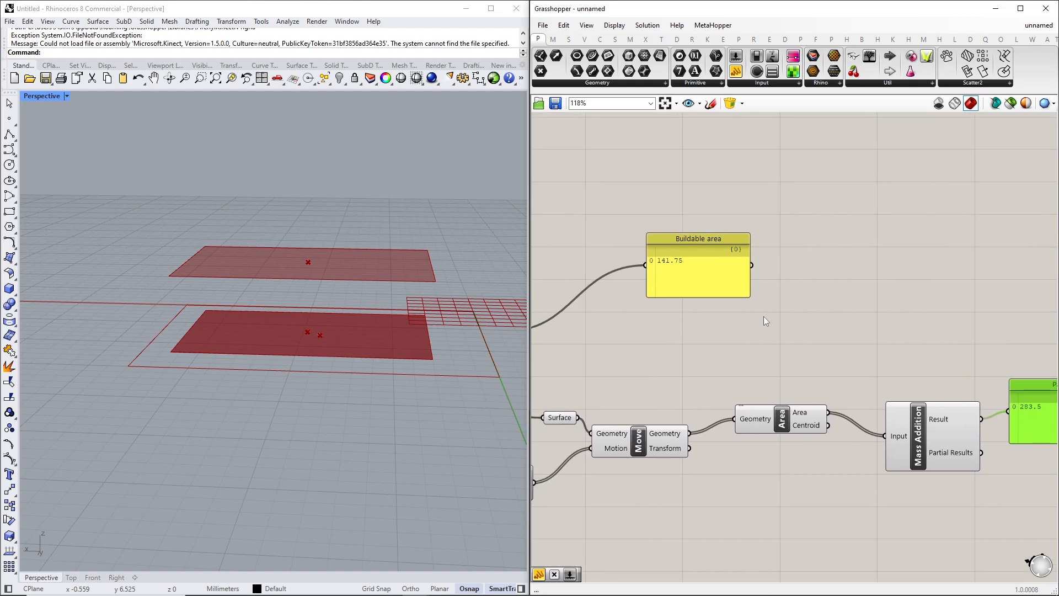
Inspect the two stacked floor surfaces in the viewport and reposition the total-area panel.
{"action": "left_click_drag", "start_coordinate": [720, 237], "coordinate": [926, 249]}
{"action": "right_click_drag", "start_coordinate": [812, 333], "coordinate": [639, 325]}
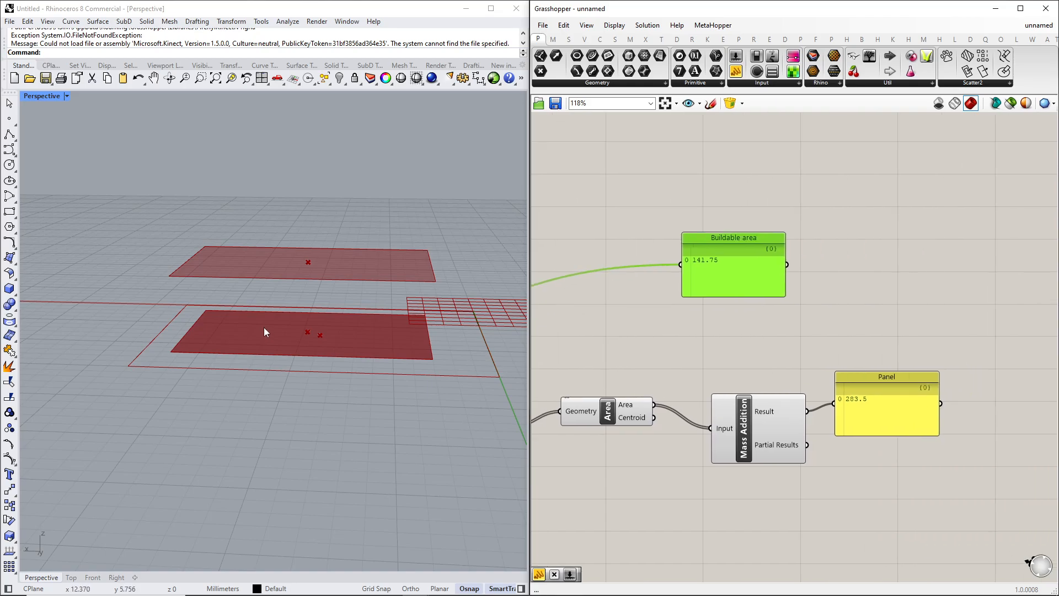
{"action": "right_click_drag", "start_coordinate": [263, 326], "coordinate": [193, 306]}
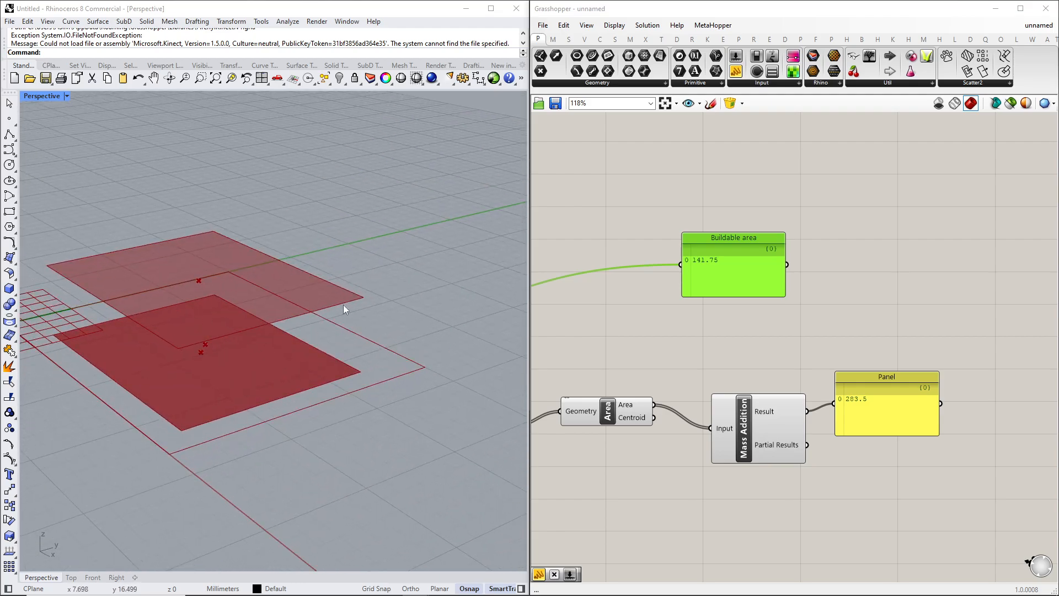
{"action": "right_click_drag", "start_coordinate": [343, 308], "coordinate": [386, 353]}
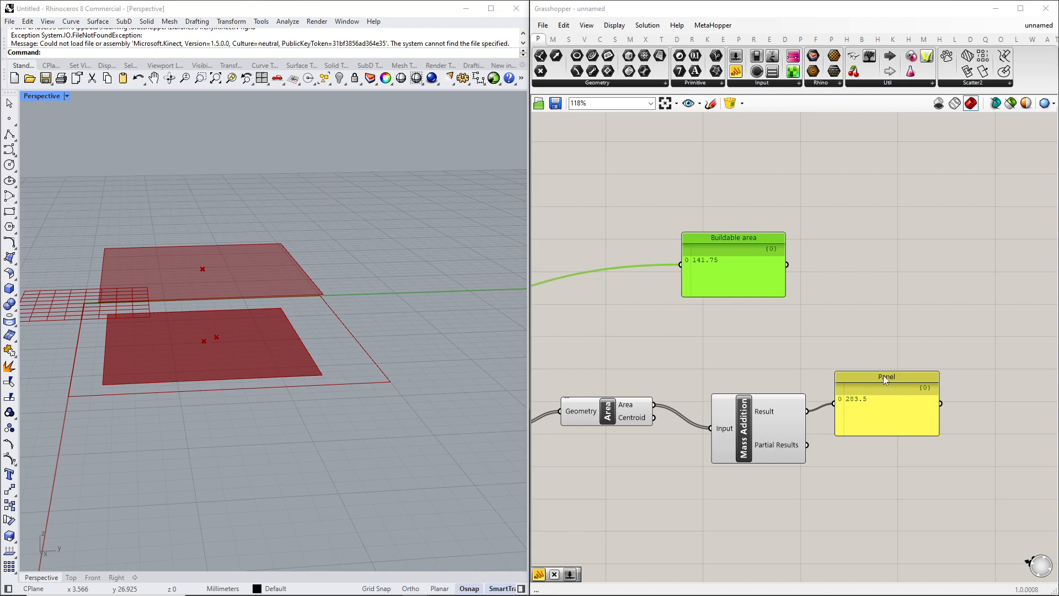
{"action": "left_click_drag", "start_coordinate": [883, 375], "coordinate": [912, 374]}
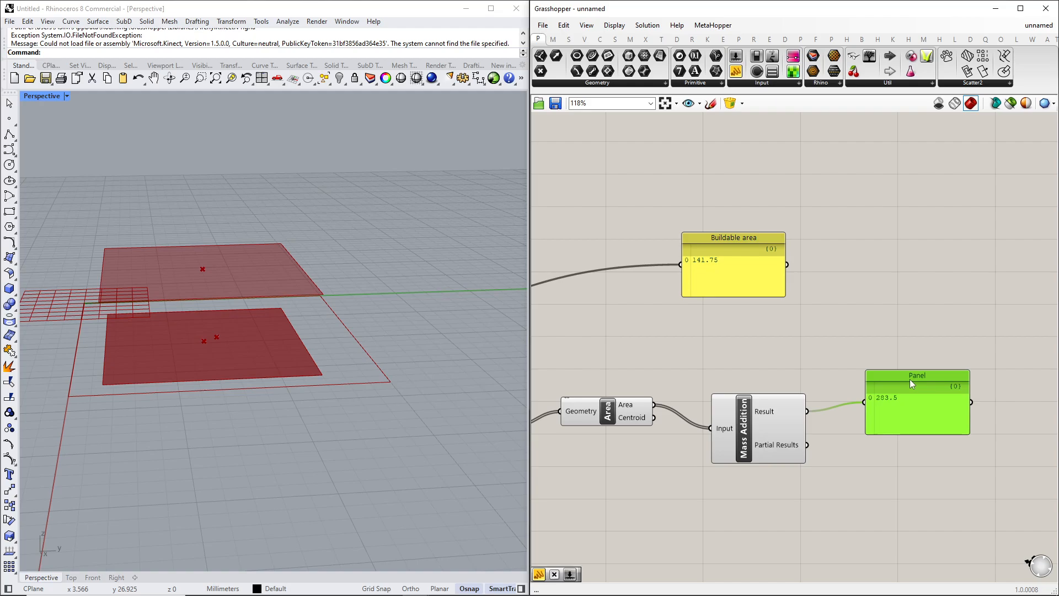
Rename the total-area panel to "Built up area".
{"action": "double_click", "coordinate": [909, 378]}
{"action": "left_click", "coordinate": [910, 428]}
{"action": "right_click", "coordinate": [918, 377]}
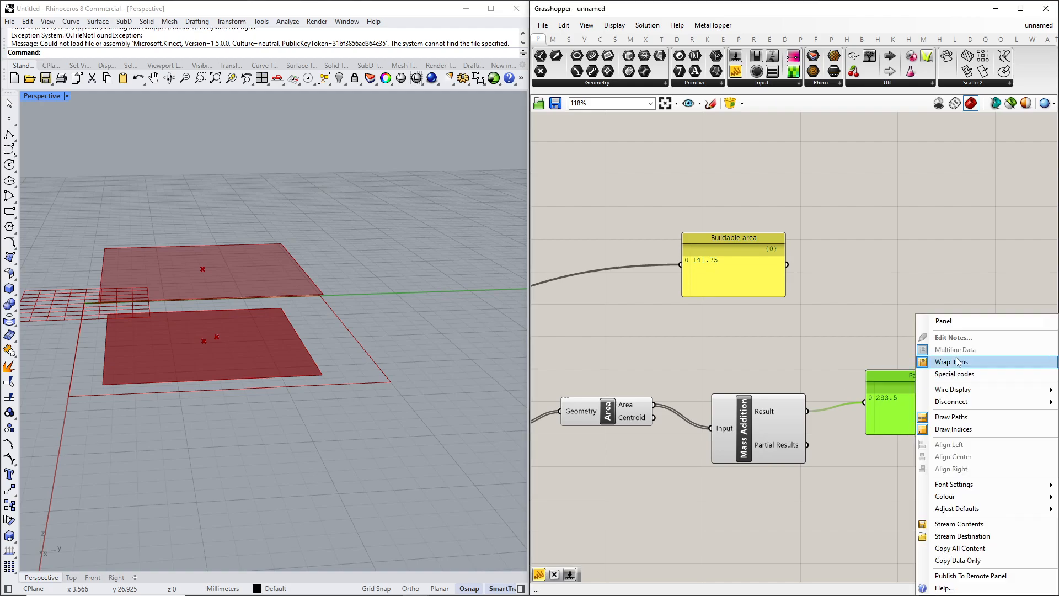
{"action": "type", "text": "Built up arae"}
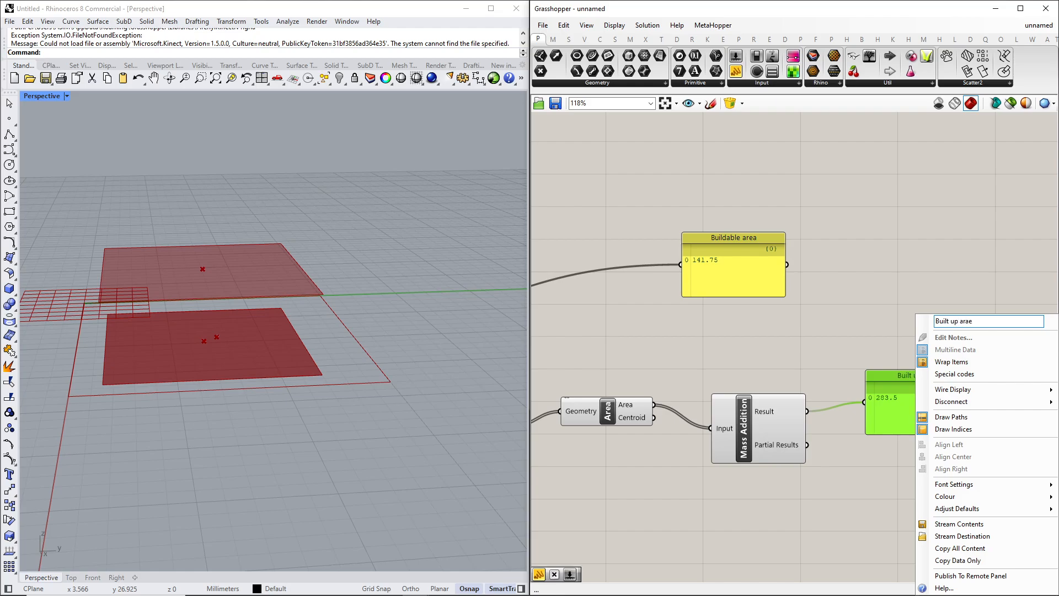
{"action": "key", "text": "BackSpace"}
{"action": "key", "text": "BackSpace"}
{"action": "type", "text": "ea"}
{"action": "key", "text": "Return"}
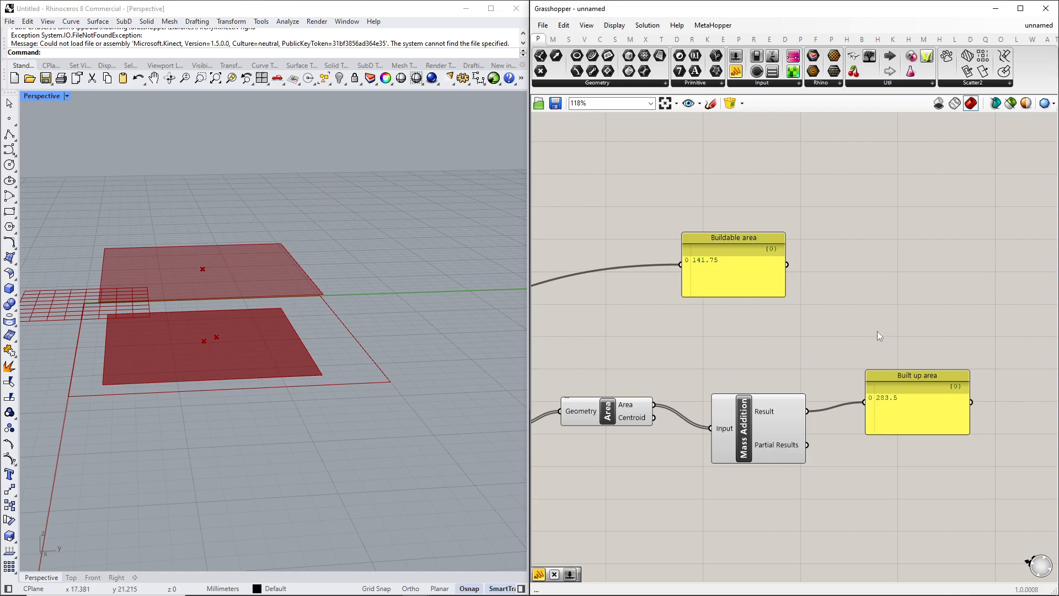
Add a Division component above the built-up area panel.
{"action": "right_click_drag", "start_coordinate": [878, 332], "coordinate": [841, 335]}
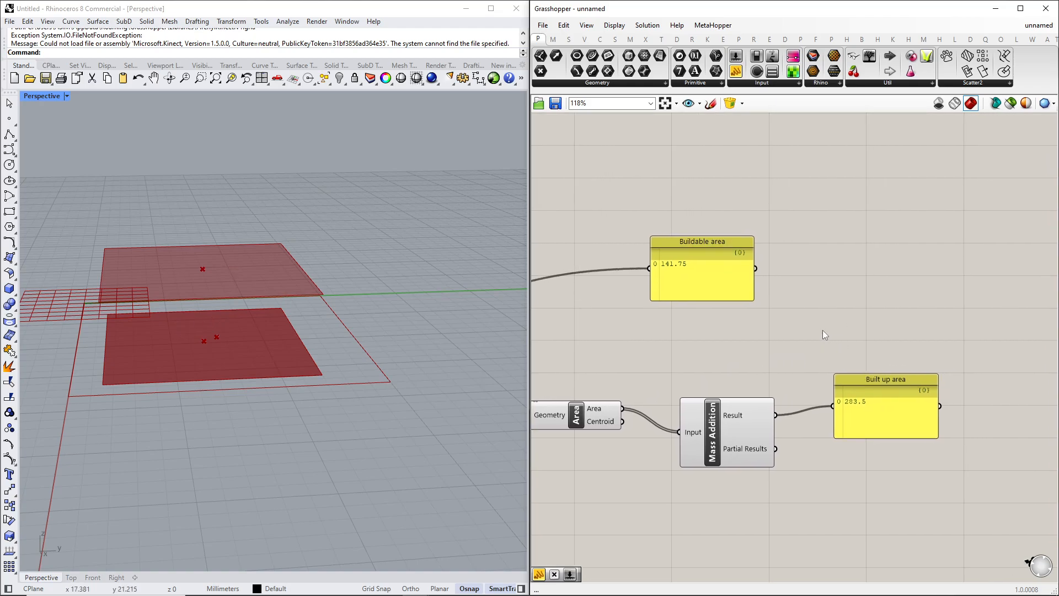
{"action": "right_click_drag", "start_coordinate": [604, 324], "coordinate": [899, 381]}
{"action": "right_click_drag", "start_coordinate": [581, 329], "coordinate": [913, 323]}
{"action": "scroll", "coordinate": [665, 241], "scroll_direction": "down", "scroll_amount": 5}
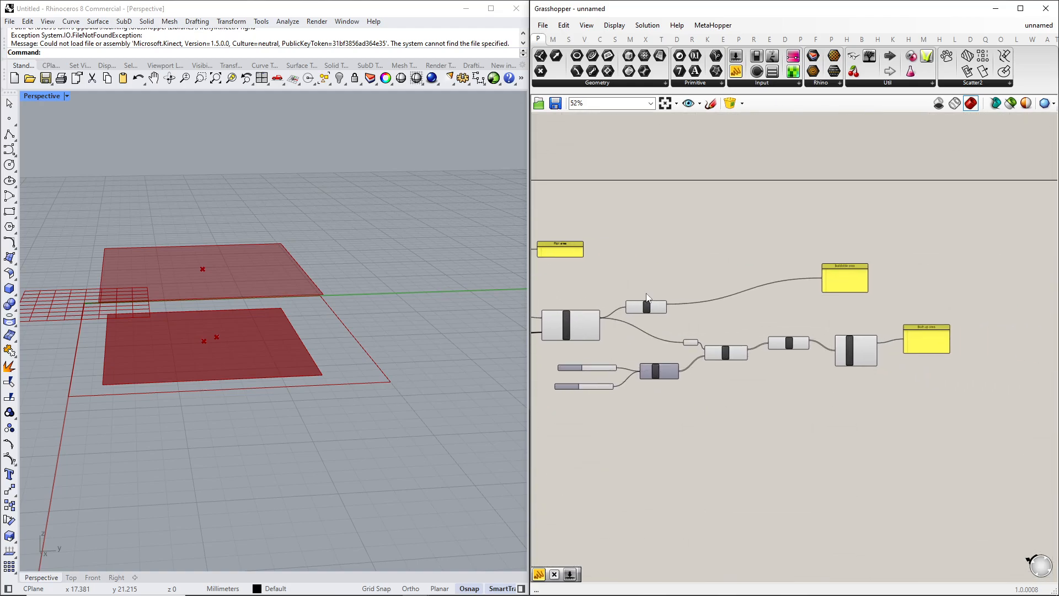
{"action": "scroll", "coordinate": [959, 301], "scroll_direction": "up", "scroll_amount": 4}
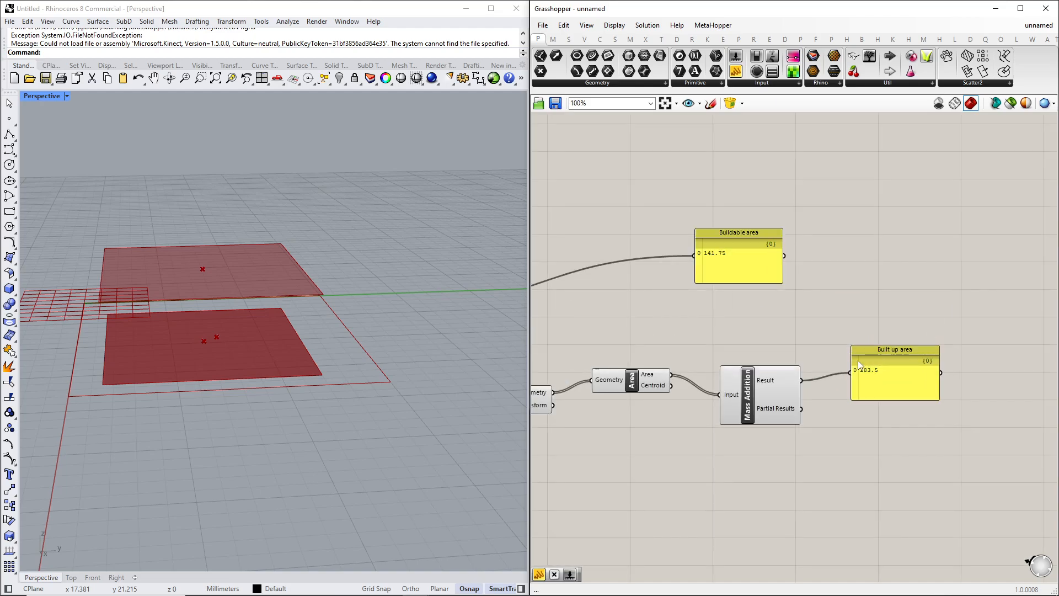
{"action": "double_click", "coordinate": [863, 313]}
{"action": "type", "text": "/"}
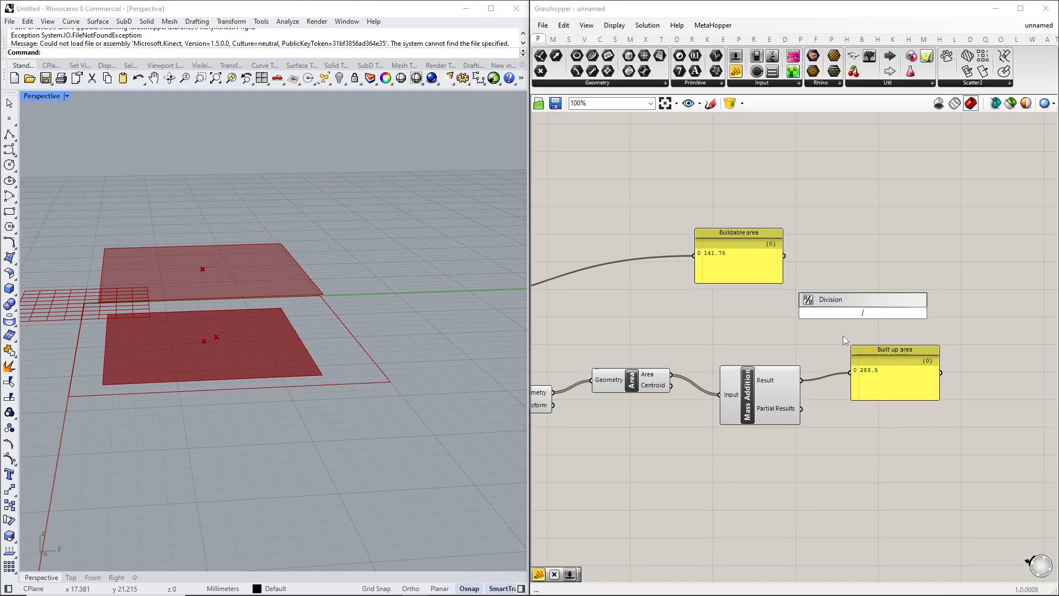
{"action": "key", "text": "Return"}
Wire the Mass Addition result into Division input A and the plot area into input B.
{"action": "left_click_drag", "start_coordinate": [801, 380], "coordinate": [838, 304]}
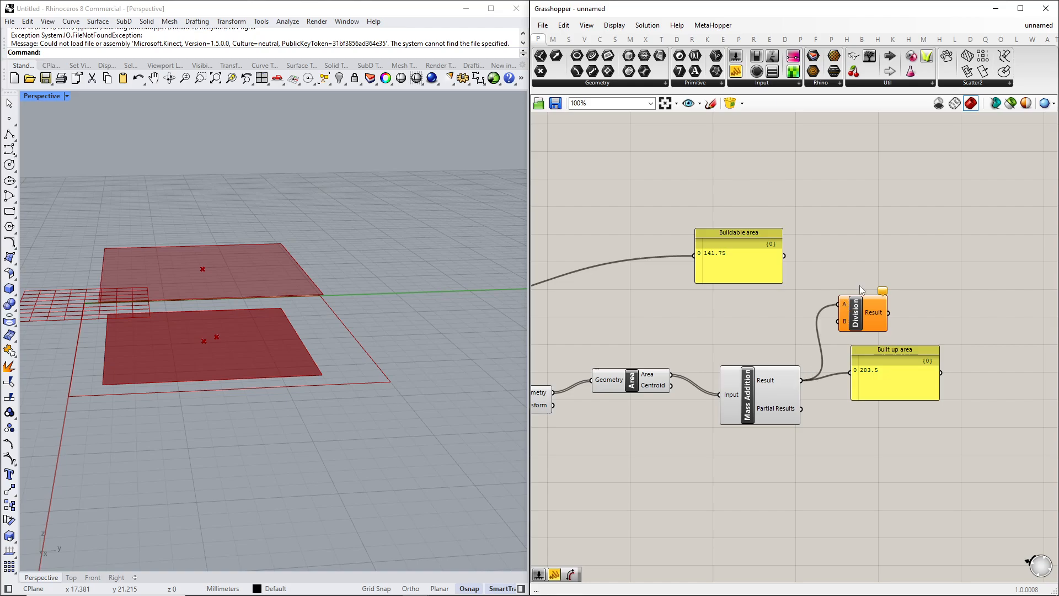
{"action": "scroll", "coordinate": [861, 288], "scroll_direction": "down", "scroll_amount": 4}
{"action": "right_click_drag", "start_coordinate": [670, 274], "coordinate": [920, 332]}
{"action": "scroll", "coordinate": [669, 312], "scroll_direction": "up", "scroll_amount": 4}
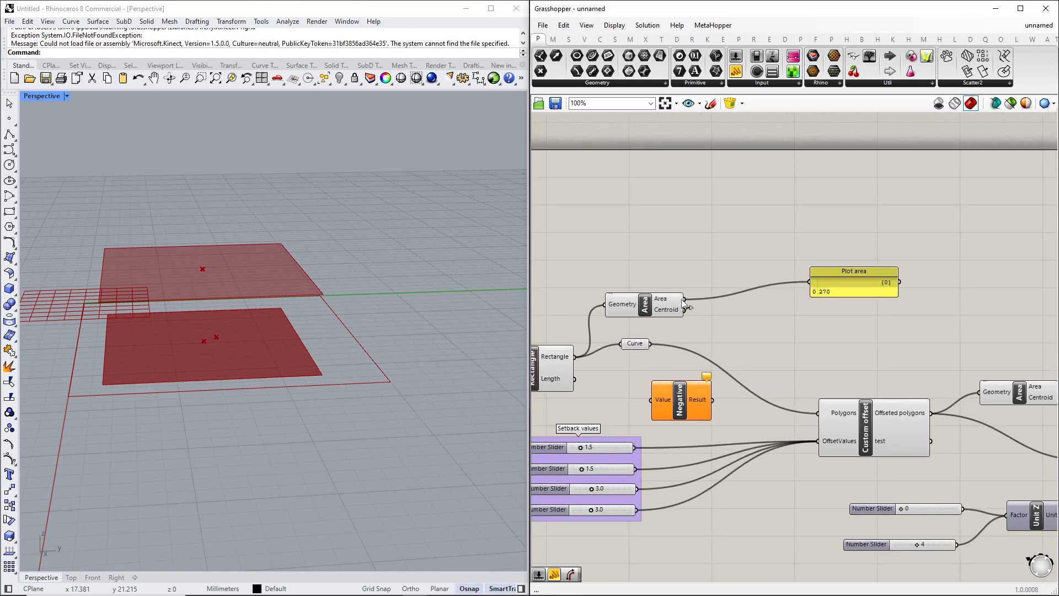
{"action": "scroll", "coordinate": [686, 304], "scroll_direction": "down", "scroll_amount": 5}
{"action": "left_click_drag", "start_coordinate": [684, 302], "coordinate": [965, 295]}
{"action": "scroll", "coordinate": [938, 335], "scroll_direction": "up", "scroll_amount": 4}
{"action": "right_click_drag", "start_coordinate": [980, 351], "coordinate": [863, 367]}
{"action": "left_click_drag", "start_coordinate": [645, 261], "coordinate": [963, 278]}
{"action": "scroll", "coordinate": [844, 303], "scroll_direction": "up", "scroll_amount": 3}
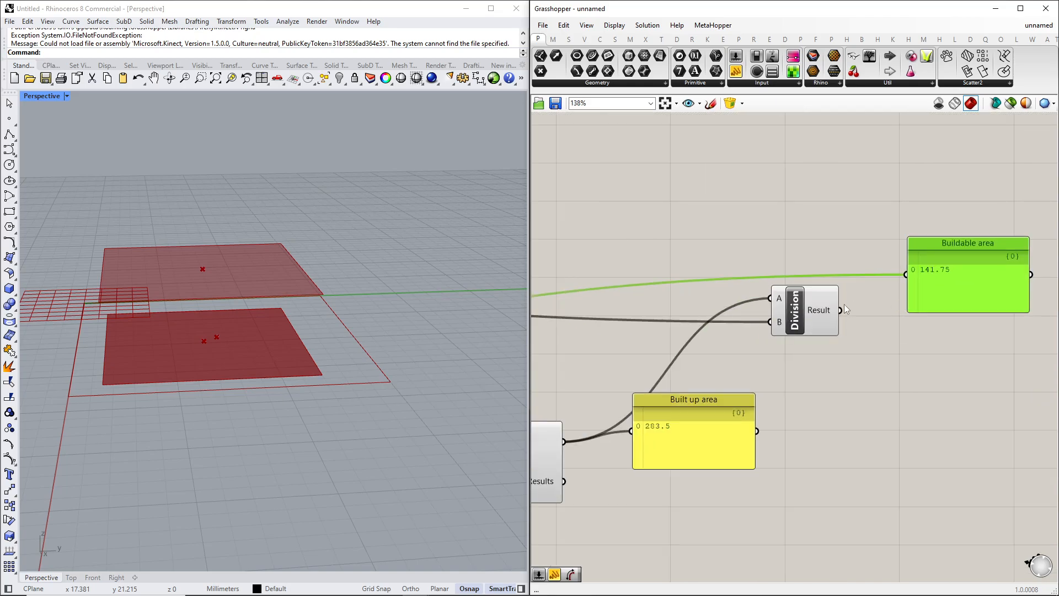
Connect the Division result into the buildable area panel and rename that panel to "FSI".
{"action": "left_click_drag", "start_coordinate": [840, 310], "coordinate": [925, 306]}
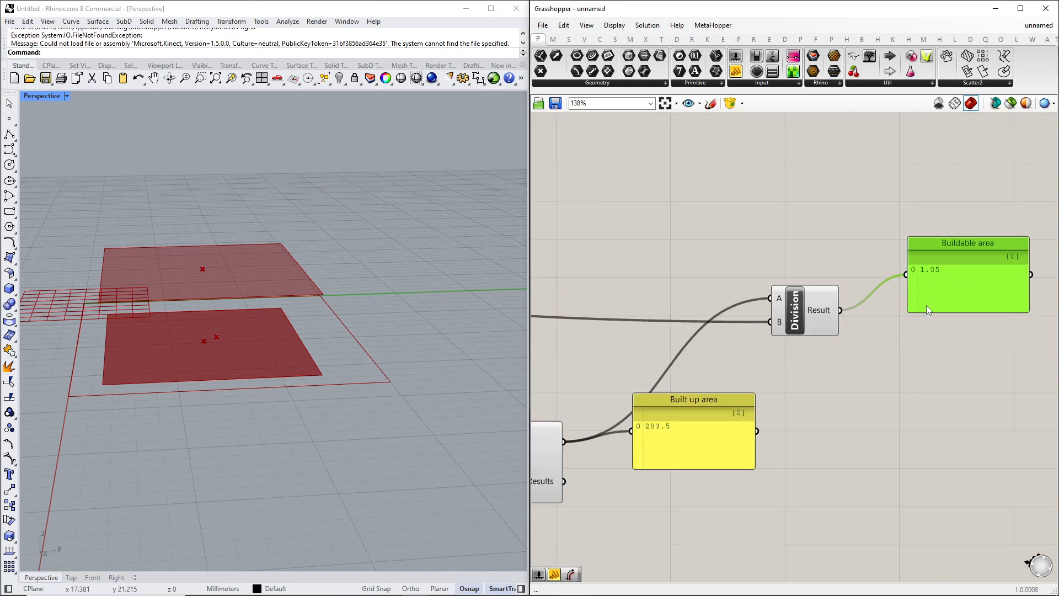
{"action": "left_click_drag", "start_coordinate": [951, 243], "coordinate": [914, 266]}
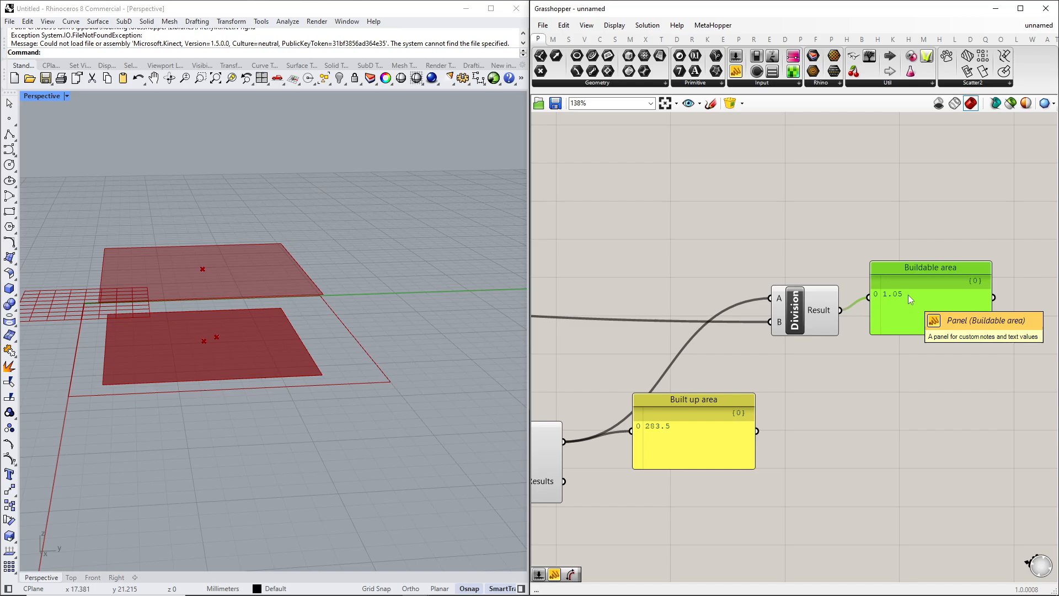
{"action": "right_click", "coordinate": [937, 266]}
{"action": "left_click", "coordinate": [943, 272]}
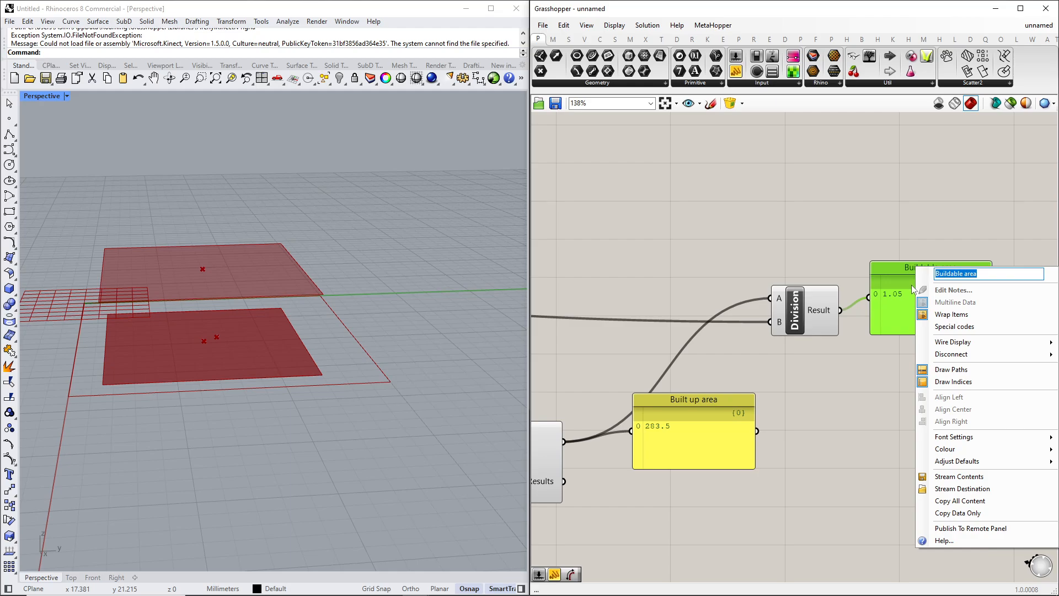
{"action": "type", "text": "FSI"}
{"action": "left_click", "coordinate": [855, 227]}
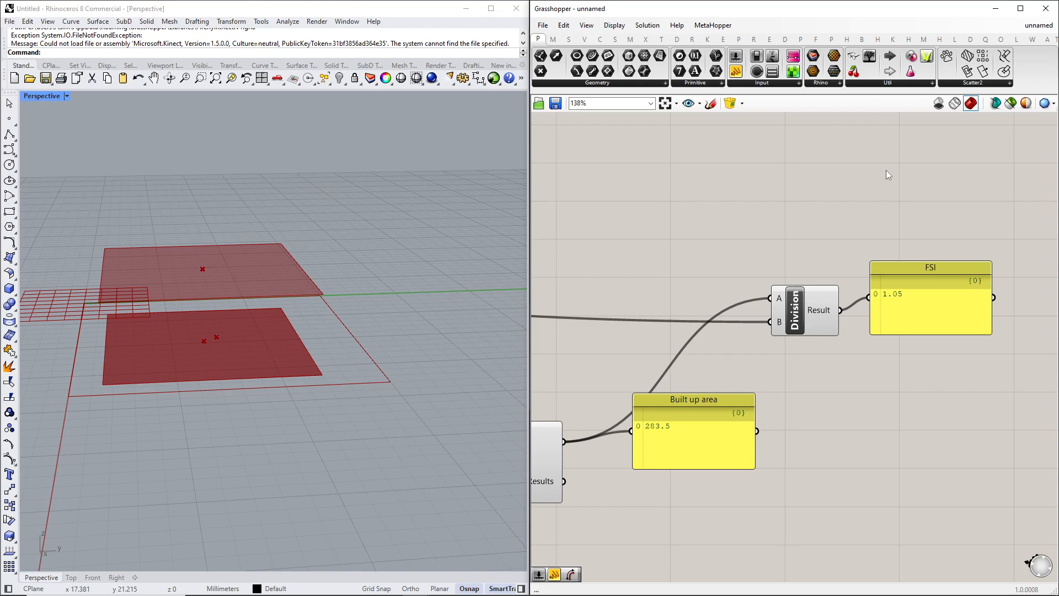
{"action": "mouse_move", "coordinate": [902, 260]}
{"action": "left_mouse_down"}
{"action": "mouse_move", "coordinate": [909, 272]}
{"action": "mouse_move", "coordinate": [891, 273]}
{"action": "left_mouse_up"}
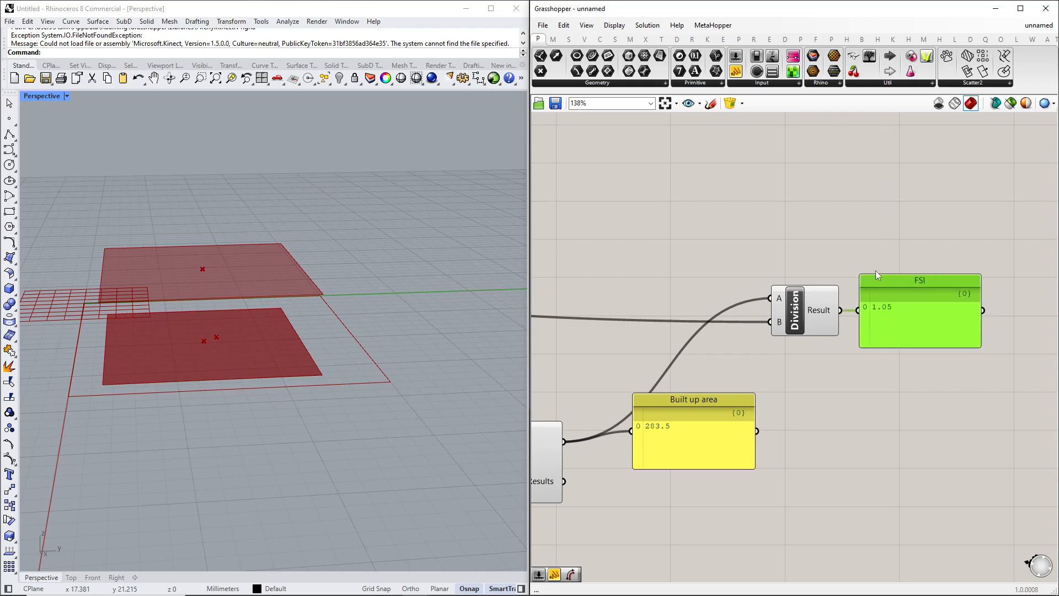
{"action": "left_click", "coordinate": [805, 263]}
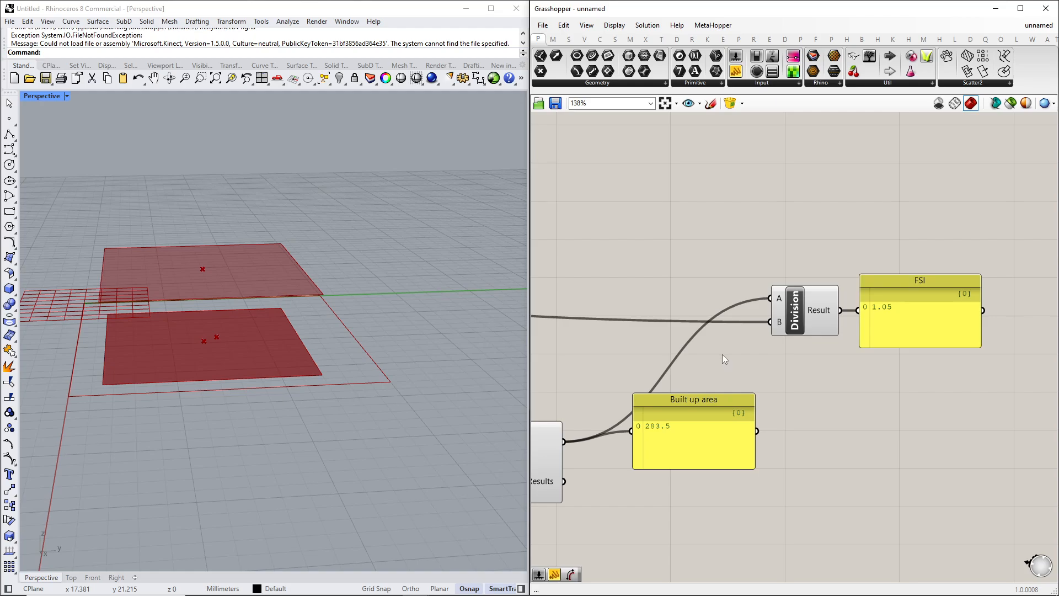
Add a Series component beside the sliders feeding the Unit Z vector.
{"action": "scroll", "coordinate": [737, 350], "scroll_direction": "down", "scroll_amount": 2}
{"action": "mouse_move", "coordinate": [634, 347]}
{"action": "right_mouse_down"}
{"action": "mouse_move", "coordinate": [753, 338]}
{"action": "mouse_move", "coordinate": [694, 345]}
{"action": "mouse_move", "coordinate": [803, 367]}
{"action": "right_mouse_up"}
{"action": "right_click_drag", "start_coordinate": [616, 396], "coordinate": [996, 244]}
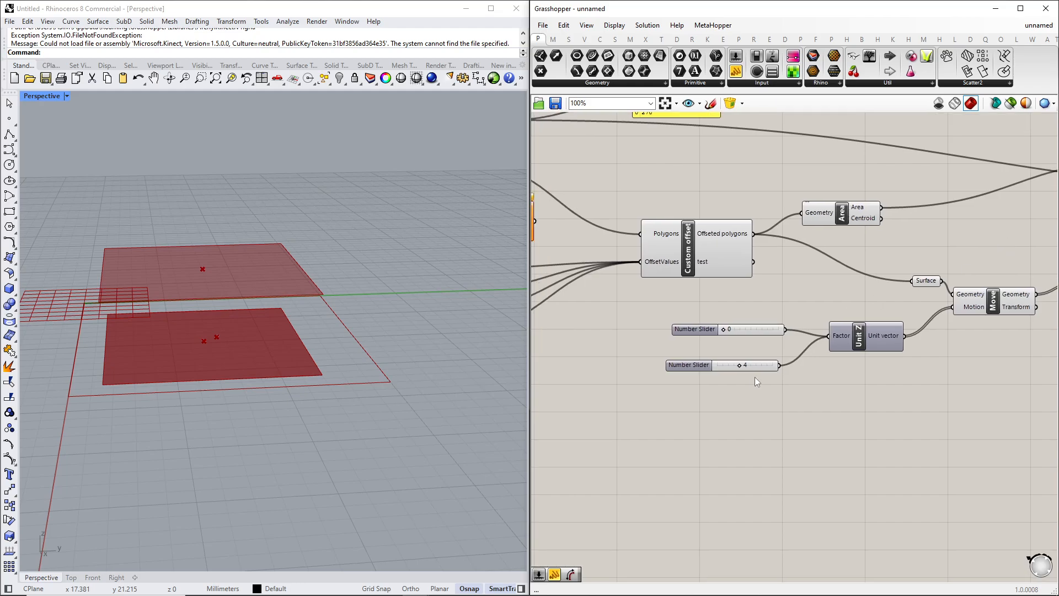
{"action": "scroll", "coordinate": [761, 352], "scroll_direction": "up", "scroll_amount": 2}
{"action": "left_click_drag", "start_coordinate": [692, 323], "coordinate": [681, 329]}
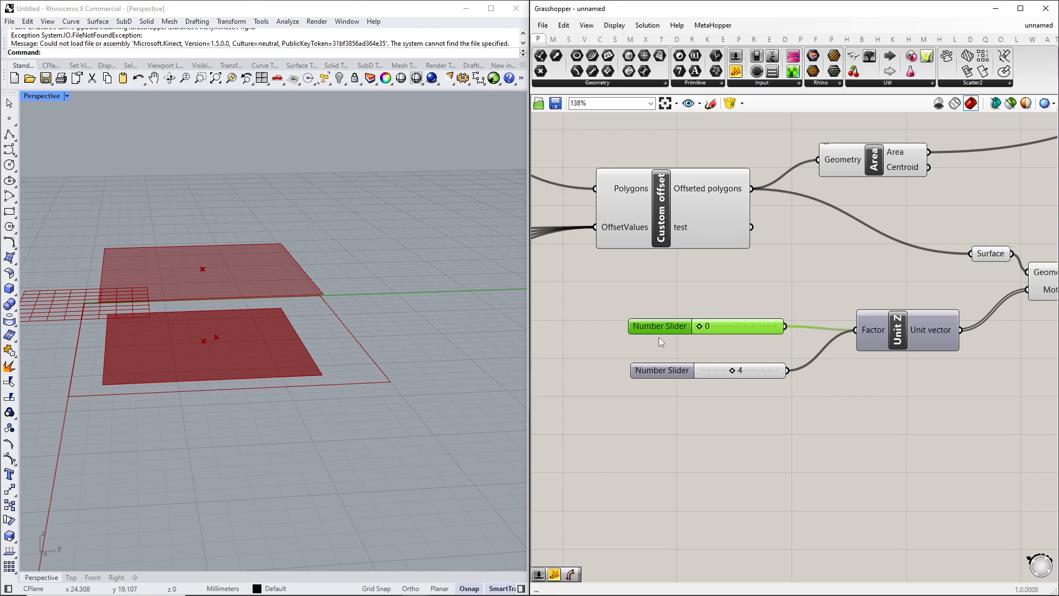
{"action": "left_click_drag", "start_coordinate": [667, 326], "coordinate": [669, 330]}
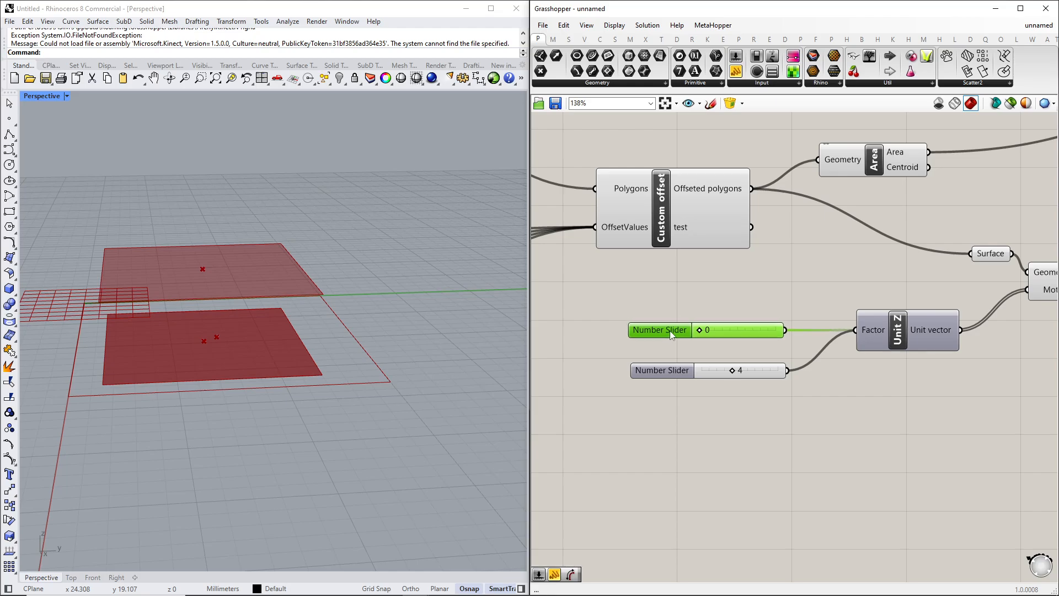
{"action": "double_click", "coordinate": [613, 310]}
{"action": "type", "text": "series"}
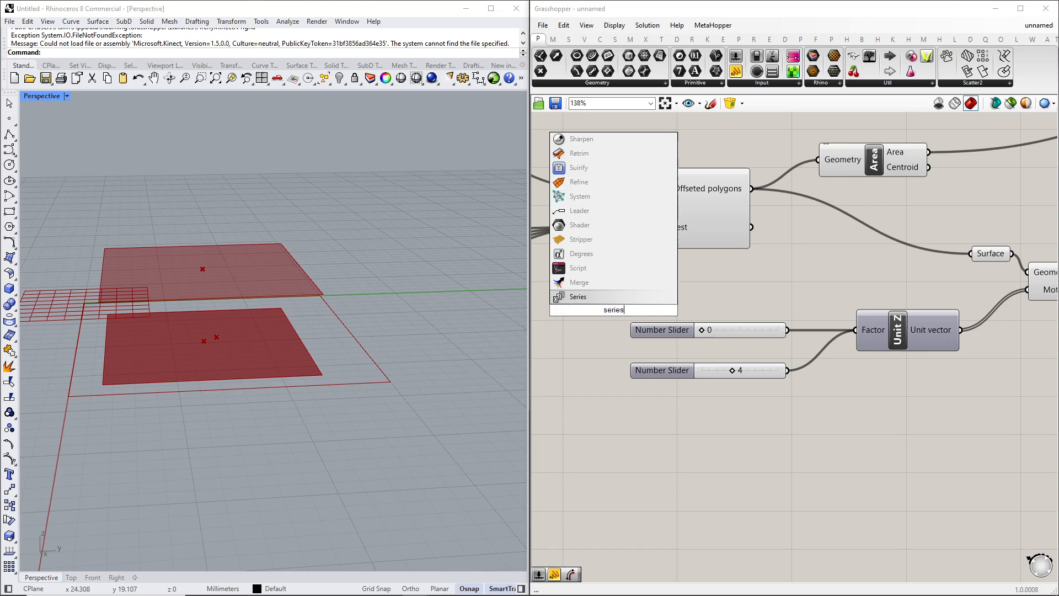
{"action": "key", "text": "Return"}
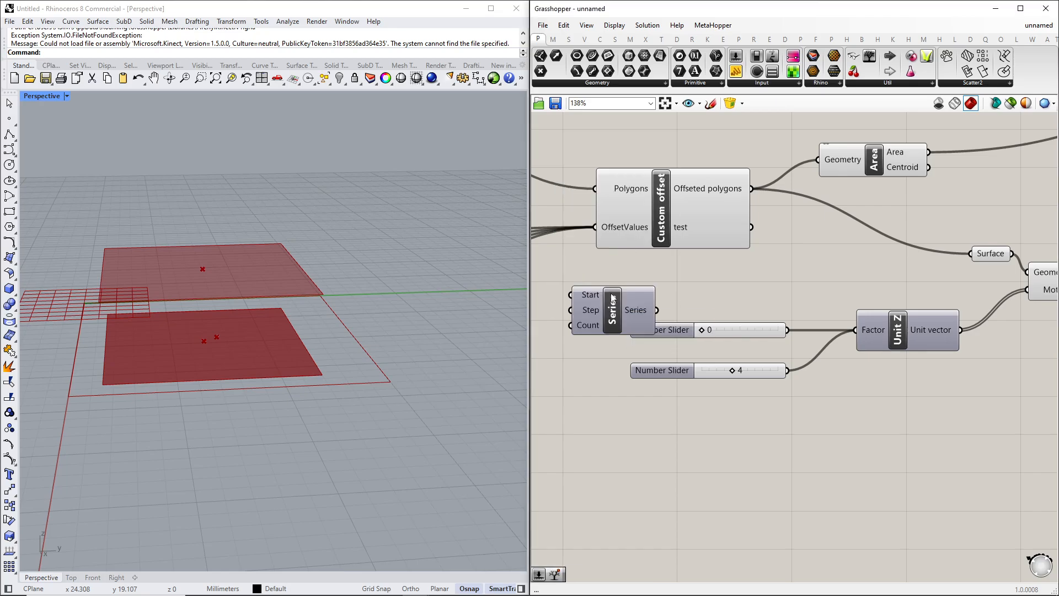
{"action": "left_click_drag", "start_coordinate": [605, 310], "coordinate": [622, 433]}
{"action": "right_click_drag", "start_coordinate": [622, 433], "coordinate": [729, 407]}
{"action": "left_click_drag", "start_coordinate": [728, 406], "coordinate": [671, 320]}
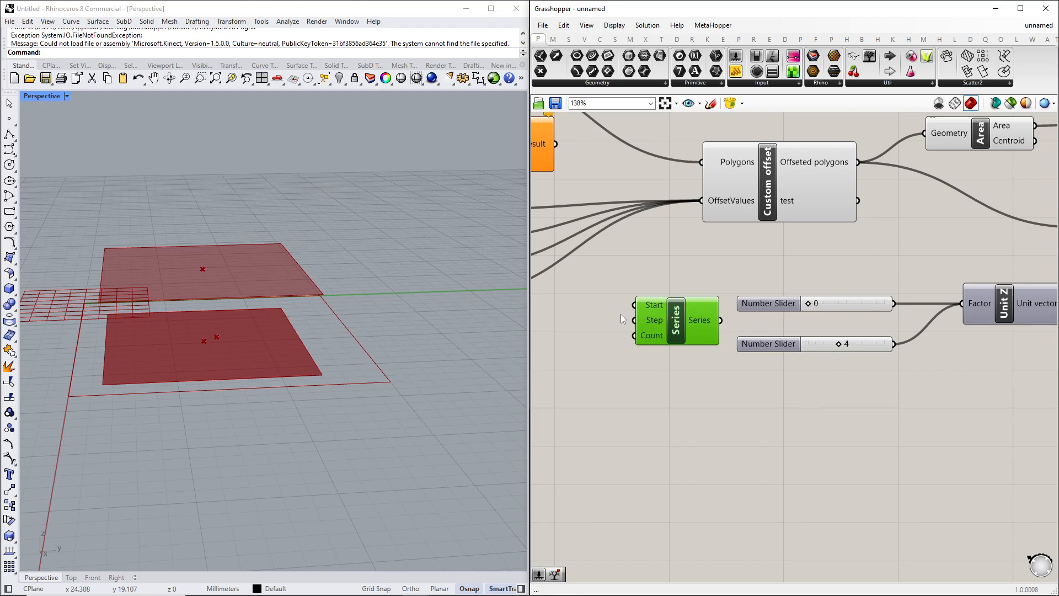
{"action": "double_click", "coordinate": [608, 329]}
{"action": "key", "text": "Escape"}
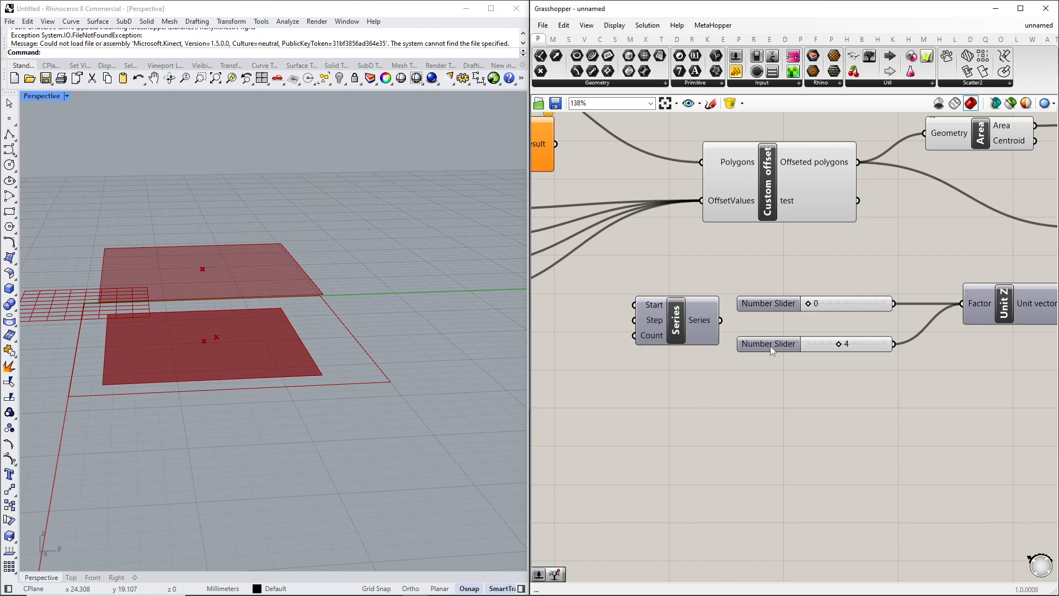
Wire the 4 slider into the Series Step and a new slider set to 2 into its Count.
{"action": "left_click_drag", "start_coordinate": [770, 345], "coordinate": [521, 357]}
{"action": "left_click_drag", "start_coordinate": [643, 355], "coordinate": [830, 369]}
{"action": "double_click", "coordinate": [680, 421]}
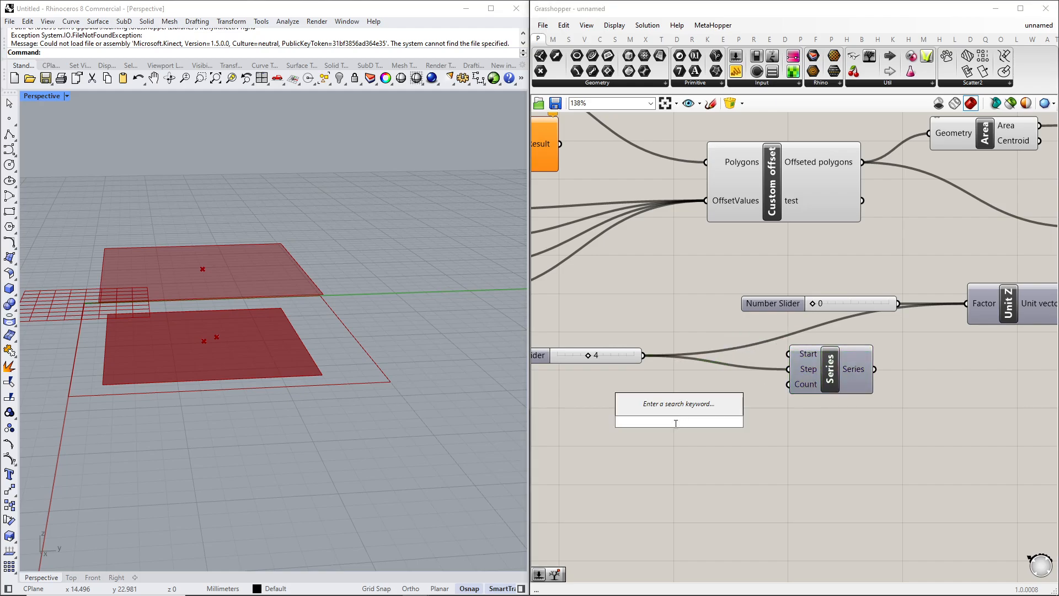
{"action": "type", "text": "2\\"}
{"action": "key", "text": "Return"}
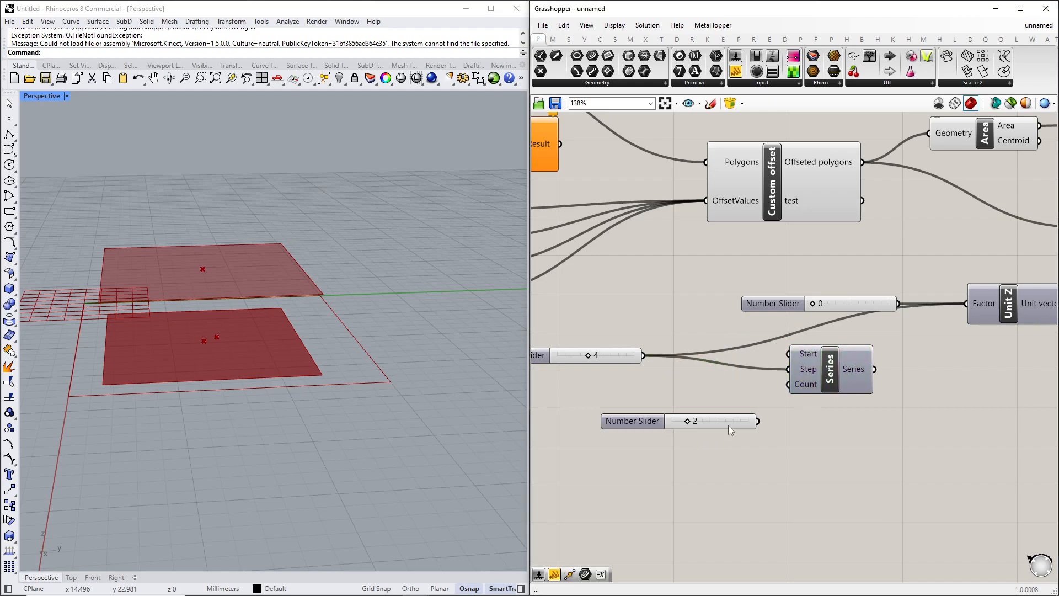
{"action": "left_click_drag", "start_coordinate": [634, 421], "coordinate": [611, 407]}
{"action": "left_click_drag", "start_coordinate": [737, 407], "coordinate": [789, 384]}
Delete the 0 slider and feed the Series output into the Unit Z Factor.
{"action": "right_click_drag", "start_coordinate": [820, 425], "coordinate": [739, 459]}
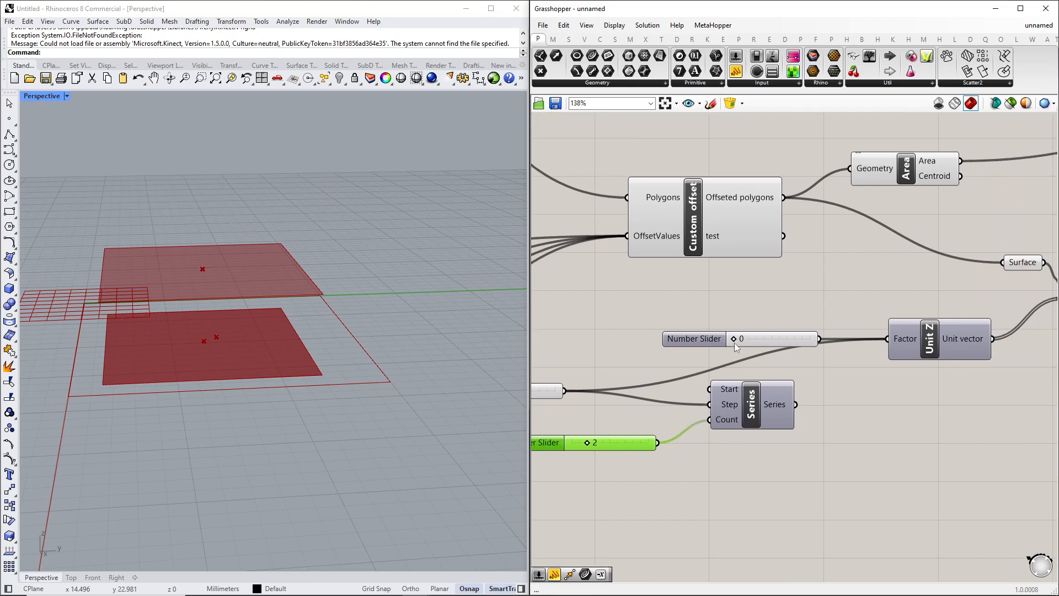
{"action": "left_click_drag", "start_coordinate": [706, 339], "coordinate": [660, 339]}
{"action": "key", "text": "Delete"}
{"action": "right_click_drag", "start_coordinate": [826, 392], "coordinate": [758, 402]}
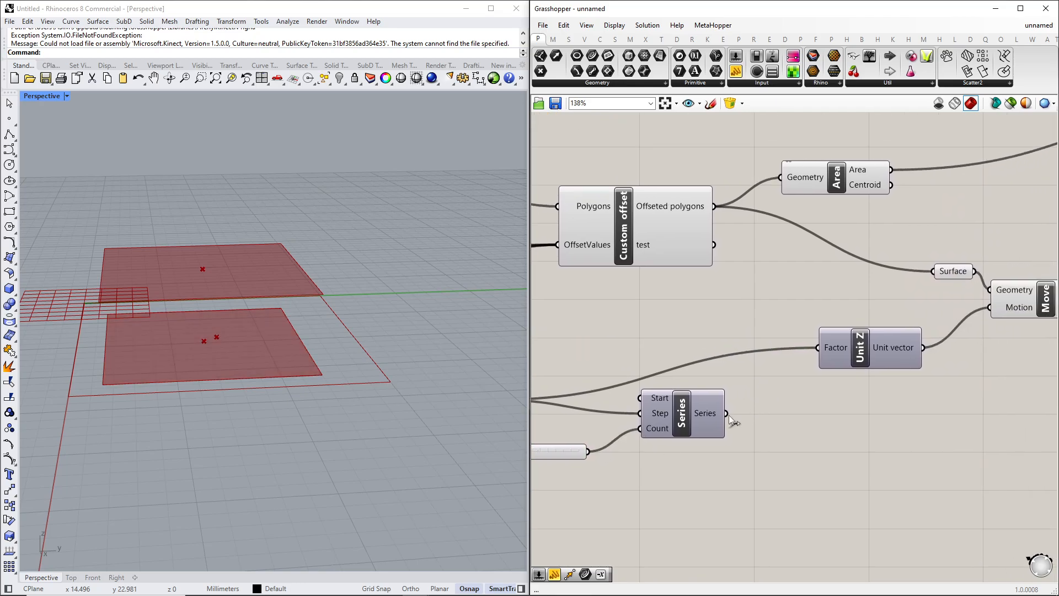
{"action": "left_click_drag", "start_coordinate": [726, 413], "coordinate": [864, 362]}
{"action": "scroll", "coordinate": [738, 344], "scroll_direction": "down", "scroll_amount": 3}
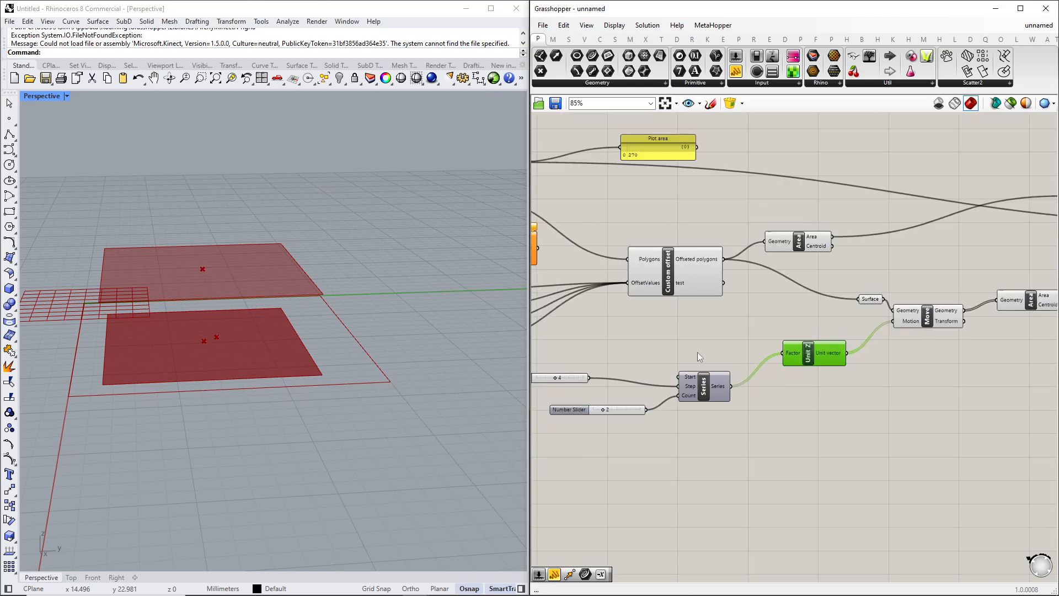
Set the Series count slider to 5.
{"action": "right_click_drag", "start_coordinate": [689, 355], "coordinate": [816, 322]}
{"action": "scroll", "coordinate": [690, 384], "scroll_direction": "up", "scroll_amount": 2}
{"action": "mouse_move", "coordinate": [749, 377]}
{"action": "left_mouse_down"}
{"action": "mouse_move", "coordinate": [766, 379]}
{"action": "mouse_move", "coordinate": [752, 382]}
{"action": "left_mouse_up"}
{"action": "scroll", "coordinate": [168, 368], "scroll_direction": "down", "scroll_amount": 4}
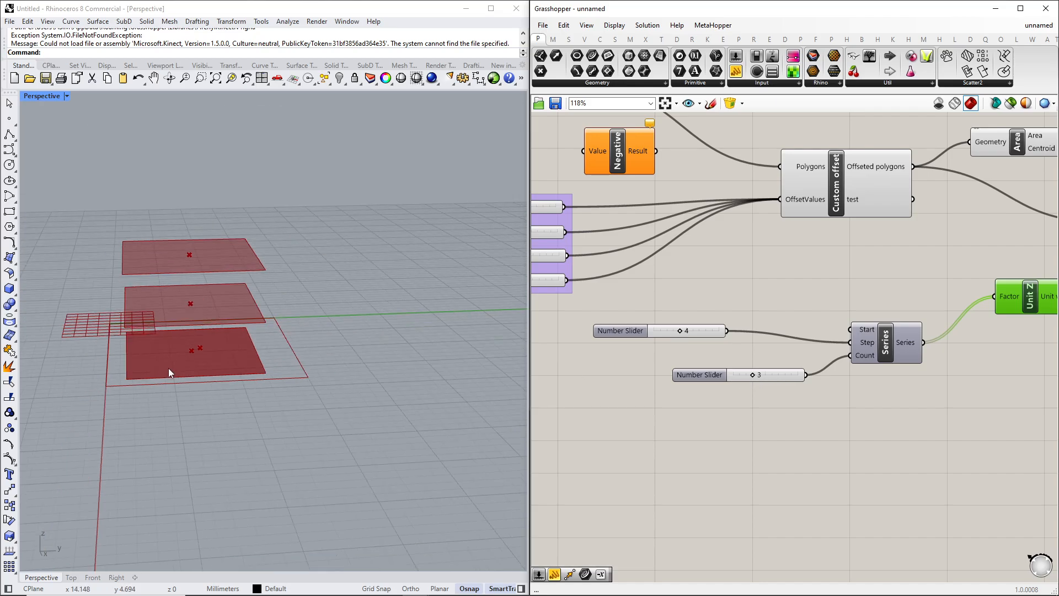
{"action": "right_click_drag", "start_coordinate": [167, 368], "coordinate": [304, 402]}
{"action": "left_click_drag", "start_coordinate": [756, 375], "coordinate": [767, 375]}
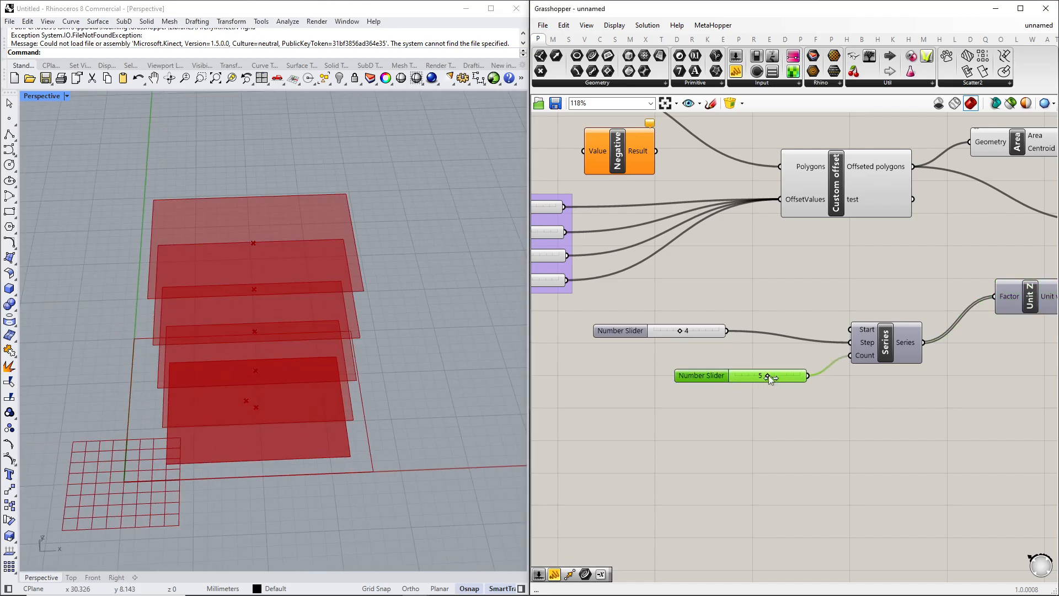
Inspect the stacked floor surfaces in the viewport.
{"action": "mouse_move", "coordinate": [682, 333]}
{"action": "left_mouse_down"}
{"action": "mouse_move", "coordinate": [664, 330]}
{"action": "mouse_move", "coordinate": [686, 330]}
{"action": "left_mouse_up"}
{"action": "right_click_drag", "start_coordinate": [386, 397], "coordinate": [307, 339]}
{"action": "left_click_drag", "start_coordinate": [688, 332], "coordinate": [683, 334]}
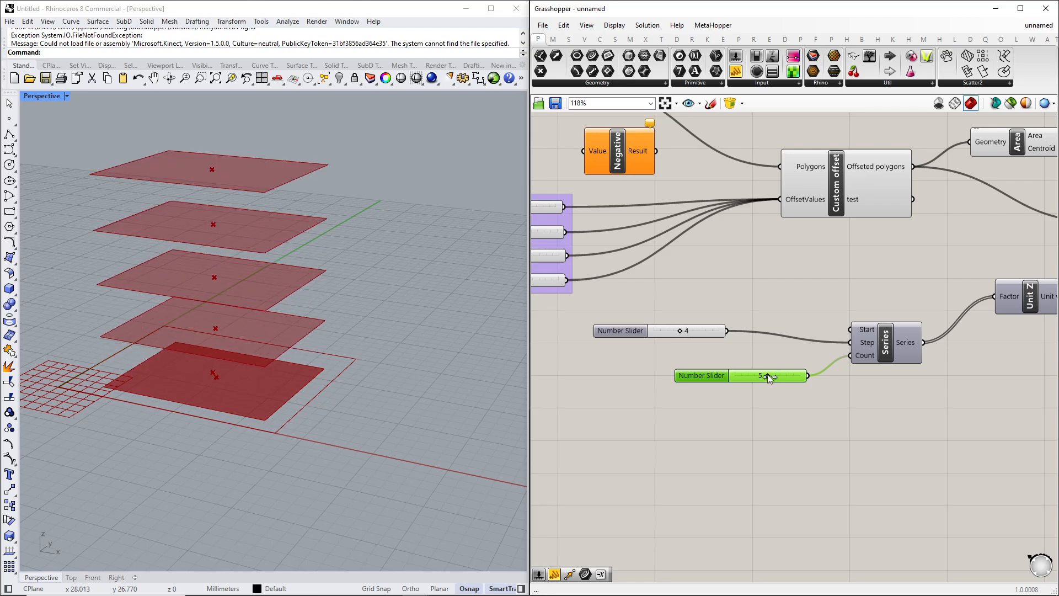
{"action": "mouse_move", "coordinate": [768, 376]}
{"action": "left_mouse_down"}
{"action": "mouse_move", "coordinate": [756, 375]}
{"action": "mouse_move", "coordinate": [768, 376]}
{"action": "left_mouse_up"}
{"action": "right_click_drag", "start_coordinate": [313, 373], "coordinate": [355, 365]}
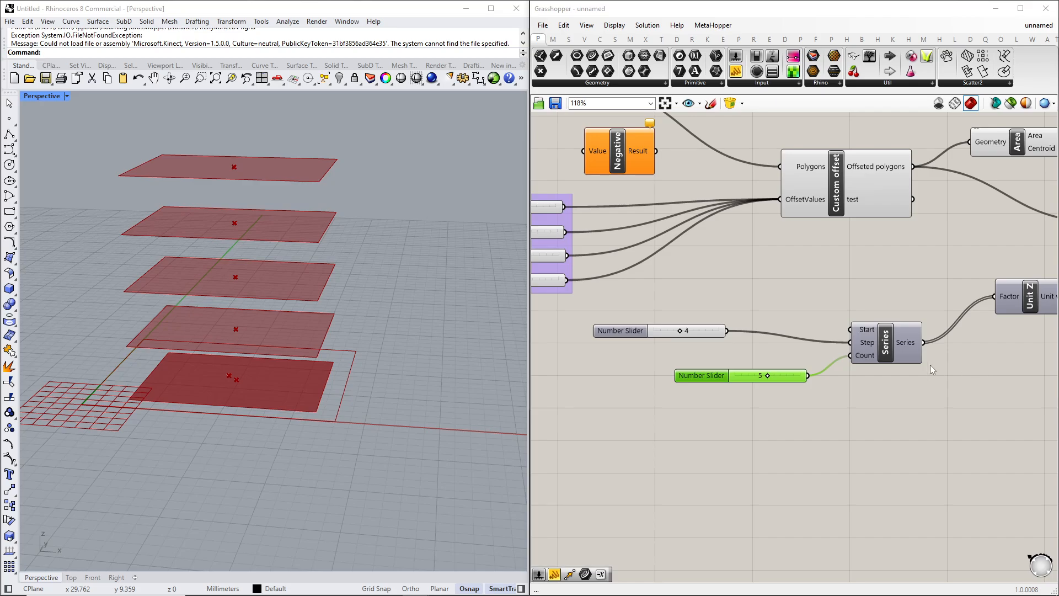
{"action": "scroll", "coordinate": [929, 364], "scroll_direction": "down", "scroll_amount": 3}
{"action": "scroll", "coordinate": [856, 366], "scroll_direction": "up", "scroll_amount": 4}
Set the Series count slider to 6.
{"action": "left_click_drag", "start_coordinate": [801, 375], "coordinate": [808, 374]}
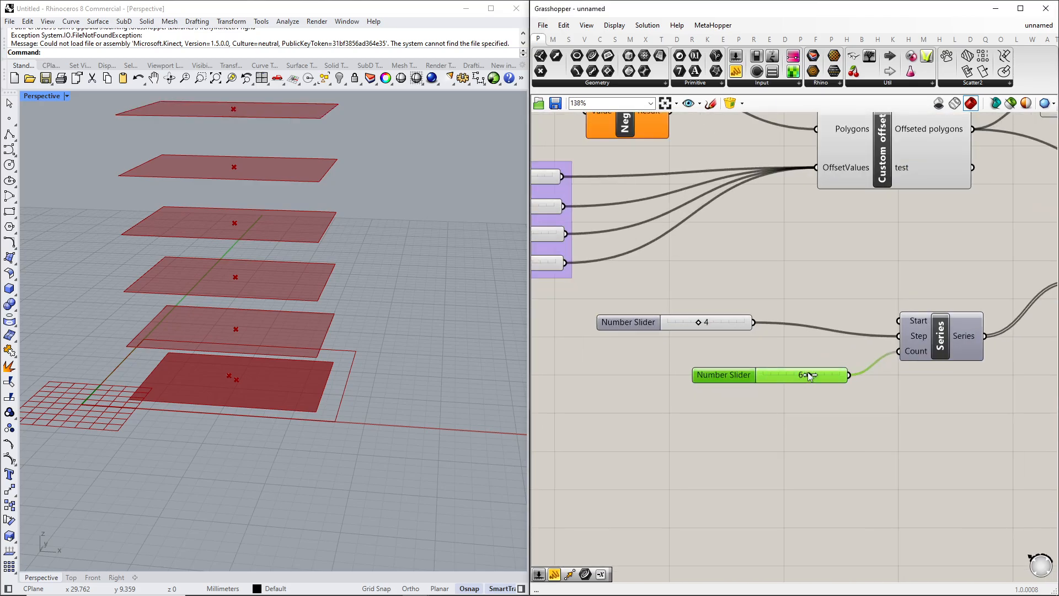
{"action": "scroll", "coordinate": [355, 386], "scroll_direction": "down", "scroll_amount": 3}
{"action": "scroll", "coordinate": [273, 387], "scroll_direction": "up", "scroll_amount": 2}
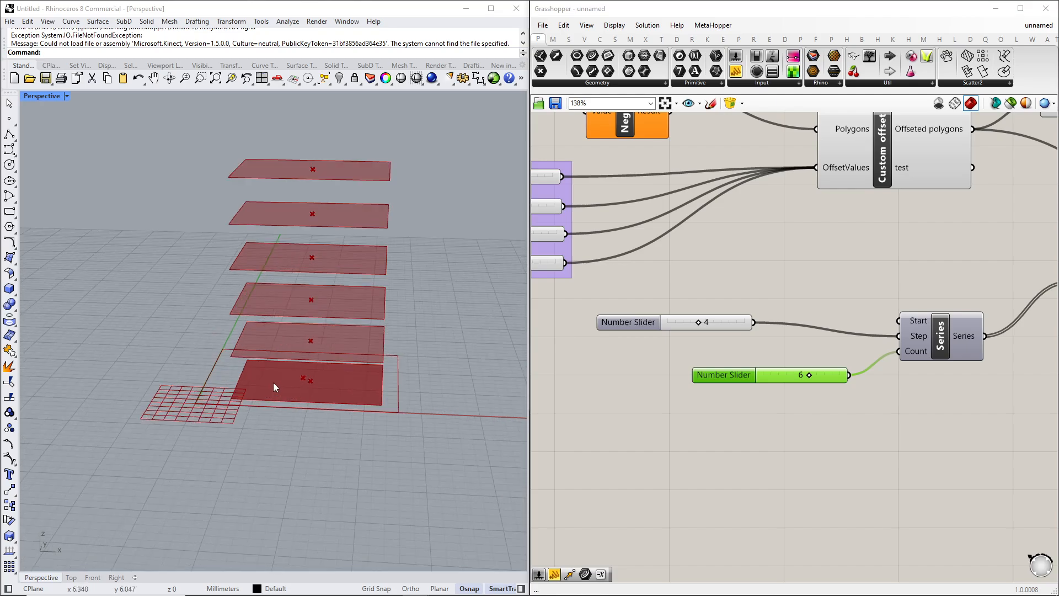
{"action": "right_click_drag", "start_coordinate": [920, 403], "coordinate": [631, 433]}
{"action": "right_click_drag", "start_coordinate": [853, 386], "coordinate": [711, 441]}
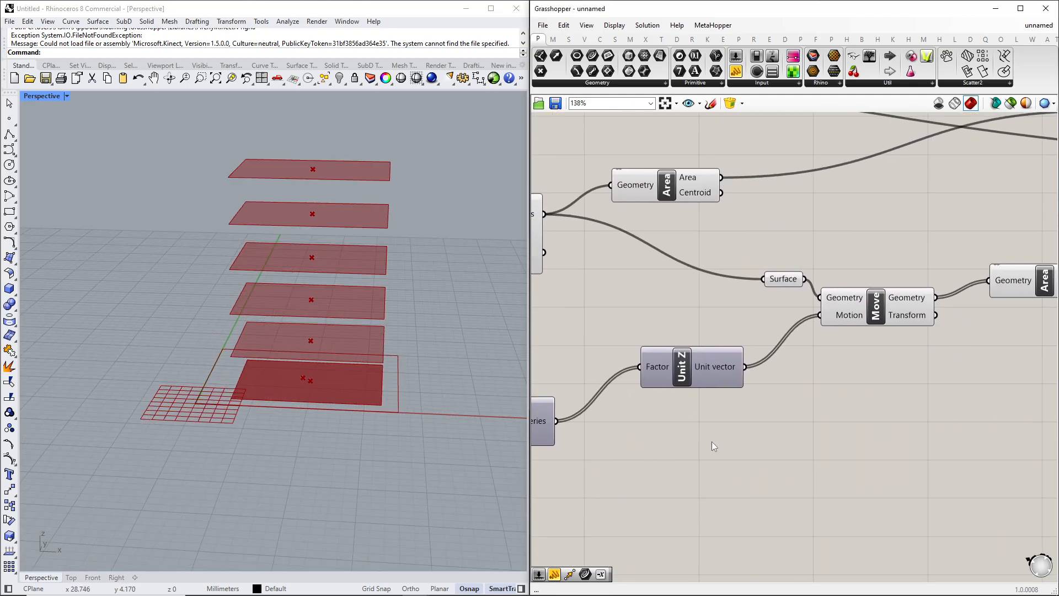
Review the Built up area and FSI panel values on the canvas.
{"action": "right_click_drag", "start_coordinate": [999, 373], "coordinate": [706, 439]}
{"action": "right_click_drag", "start_coordinate": [840, 414], "coordinate": [813, 412]}
{"action": "scroll", "coordinate": [865, 374], "scroll_direction": "up", "scroll_amount": 1}
{"action": "right_click_drag", "start_coordinate": [866, 374], "coordinate": [733, 417]}
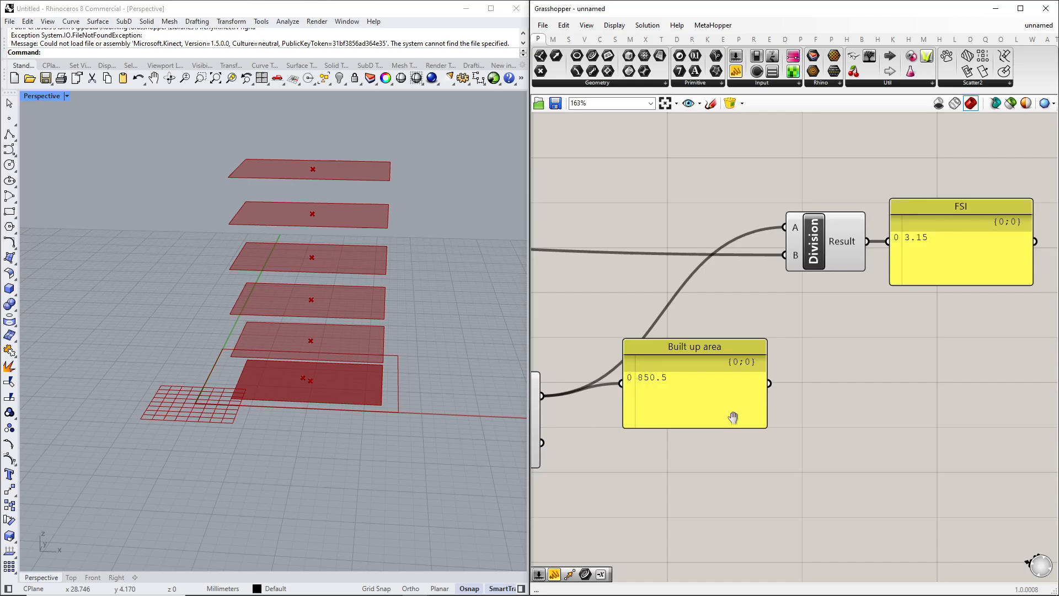
{"action": "right_click_drag", "start_coordinate": [908, 339], "coordinate": [775, 395]}
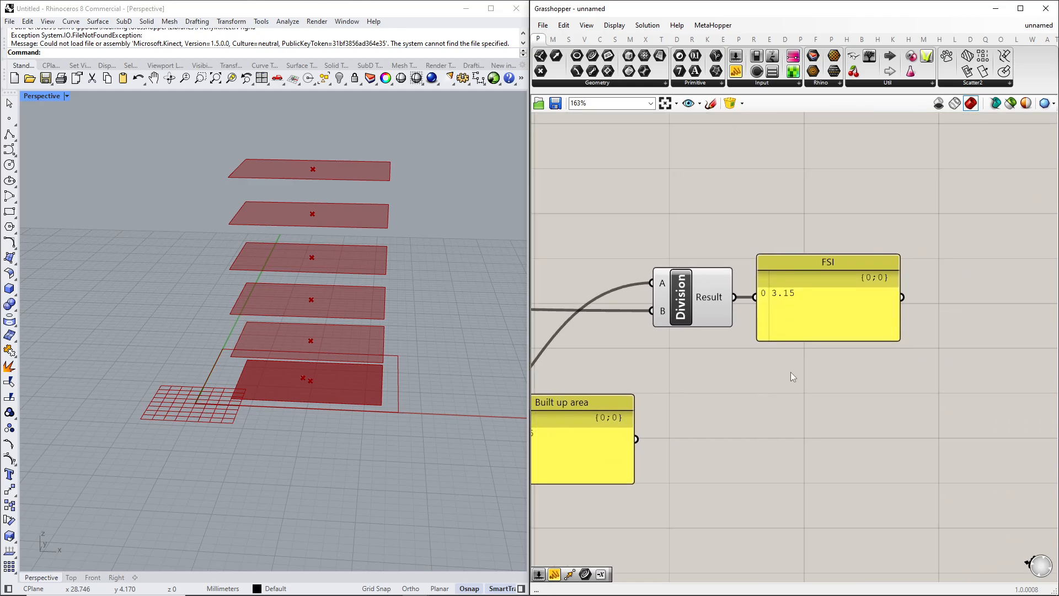
{"action": "scroll", "coordinate": [791, 377], "scroll_direction": "down", "scroll_amount": 2}
{"action": "right_click_drag", "start_coordinate": [791, 377], "coordinate": [842, 365]}
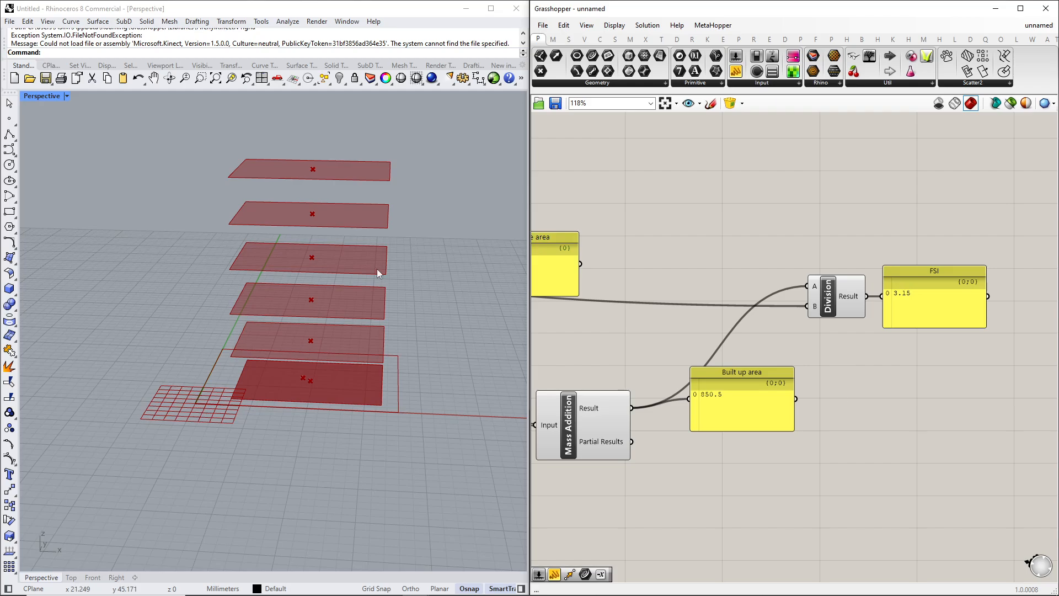
Set the Series count slider to 7.
{"action": "scroll", "coordinate": [778, 331], "scroll_direction": "down", "scroll_amount": 2}
{"action": "right_click_drag", "start_coordinate": [778, 331], "coordinate": [987, 309]}
{"action": "right_click_drag", "start_coordinate": [709, 353], "coordinate": [936, 321]}
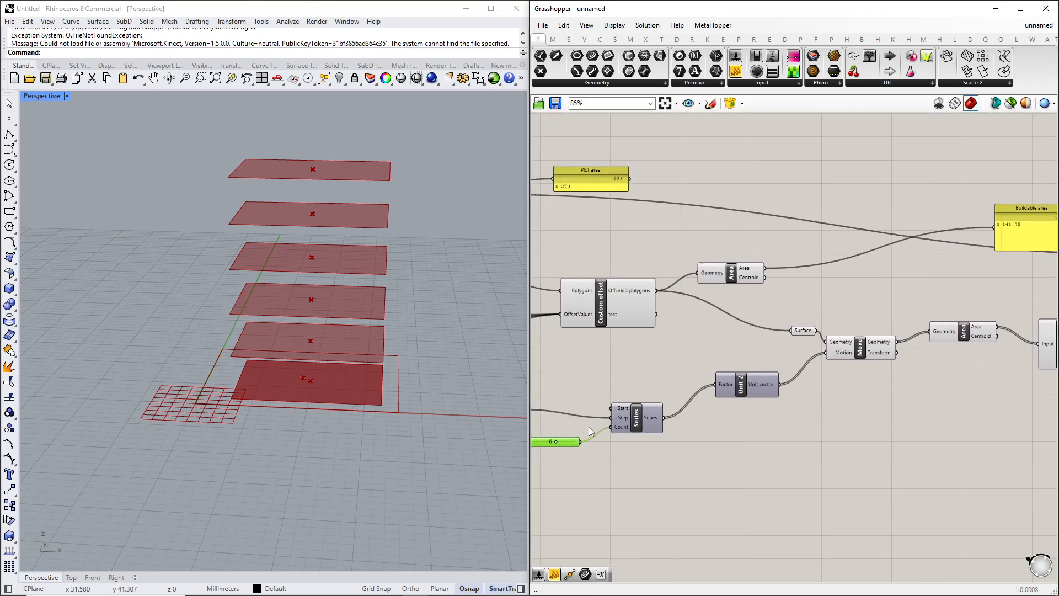
{"action": "right_click_drag", "start_coordinate": [591, 431], "coordinate": [742, 399]}
{"action": "scroll", "coordinate": [736, 403], "scroll_direction": "up", "scroll_amount": 2}
{"action": "left_click_drag", "start_coordinate": [735, 404], "coordinate": [745, 404]}
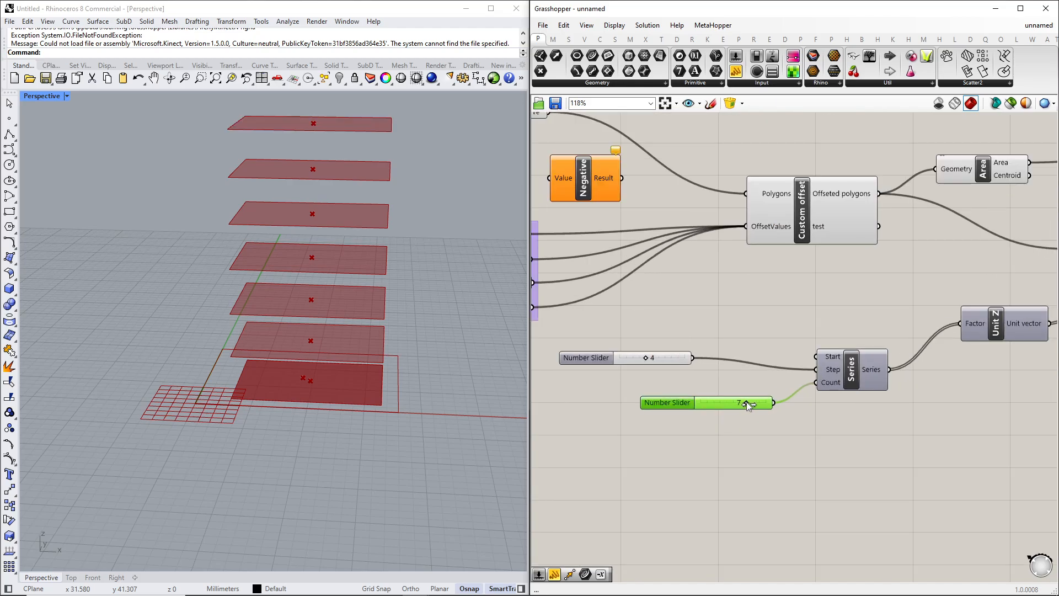
Check the FSI panel and orbit the viewport to view the taller stack of floor surfaces.
{"action": "right_click_drag", "start_coordinate": [1007, 352], "coordinate": [881, 368]}
{"action": "right_click_drag", "start_coordinate": [1036, 326], "coordinate": [856, 382]}
{"action": "right_click_drag", "start_coordinate": [981, 369], "coordinate": [813, 396]}
{"action": "right_click_drag", "start_coordinate": [1047, 400], "coordinate": [659, 461]}
{"action": "scroll", "coordinate": [722, 309], "scroll_direction": "up", "scroll_amount": 2}
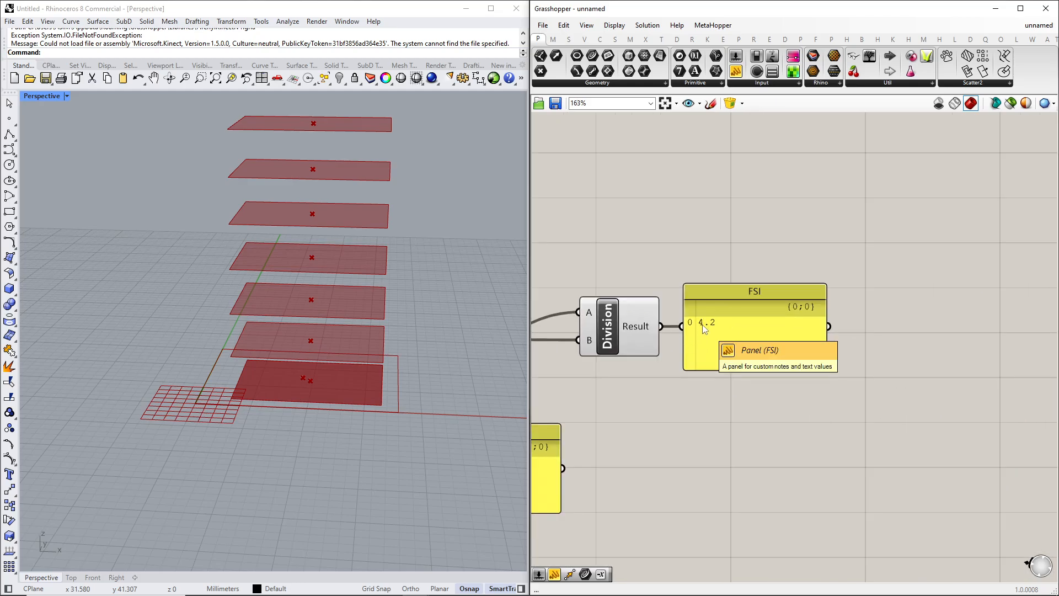
{"action": "right_click_drag", "start_coordinate": [341, 179], "coordinate": [342, 140]}
{"action": "scroll", "coordinate": [339, 137], "scroll_direction": "down", "scroll_amount": 3}
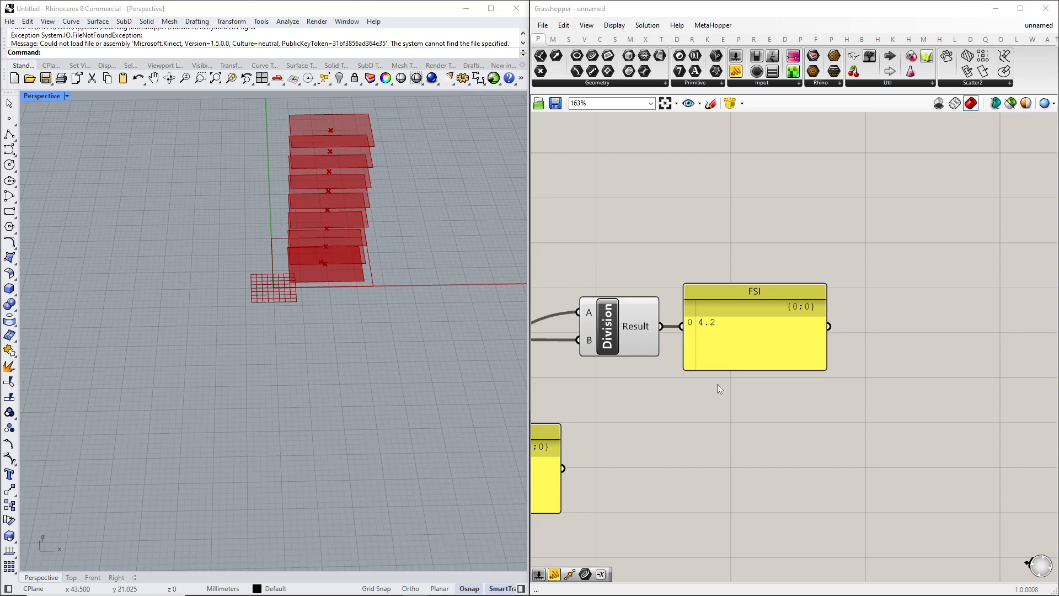
Set the Series count slider to 5.
{"action": "right_click_drag", "start_coordinate": [716, 384], "coordinate": [829, 355]}
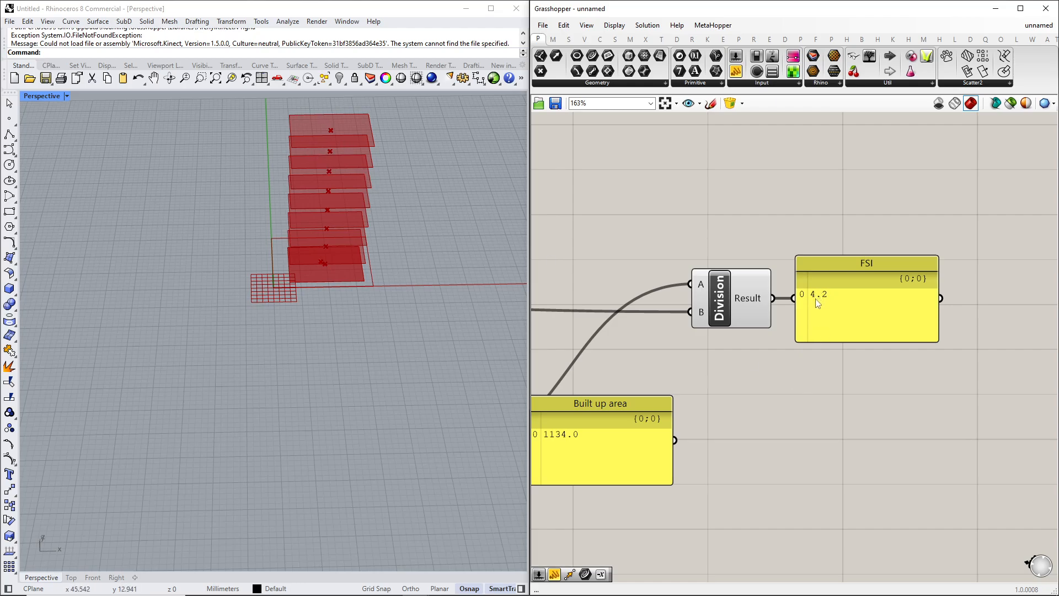
{"action": "scroll", "coordinate": [736, 366], "scroll_direction": "down", "scroll_amount": 5}
{"action": "right_click_drag", "start_coordinate": [627, 364], "coordinate": [755, 332]}
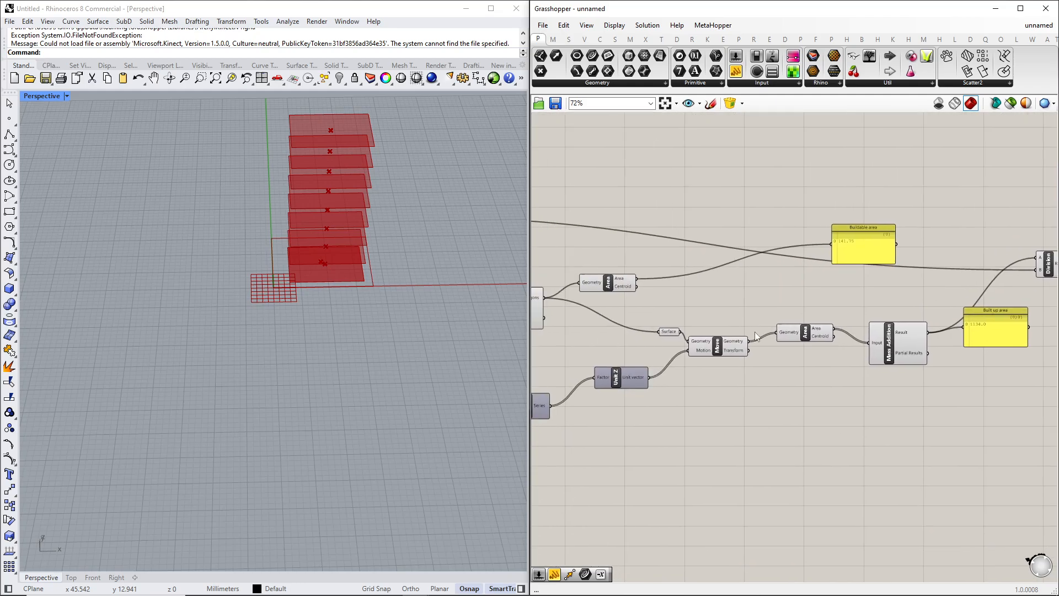
{"action": "right_click_drag", "start_coordinate": [555, 408], "coordinate": [841, 394]}
{"action": "scroll", "coordinate": [690, 424], "scroll_direction": "up", "scroll_amount": 5}
{"action": "left_click_drag", "start_coordinate": [820, 403], "coordinate": [787, 404]}
Inspect the stacked floor surfaces in the viewport from different angles.
{"action": "right_click_drag", "start_coordinate": [294, 312], "coordinate": [412, 280]}
{"action": "scroll", "coordinate": [279, 232], "scroll_direction": "up", "scroll_amount": 5}
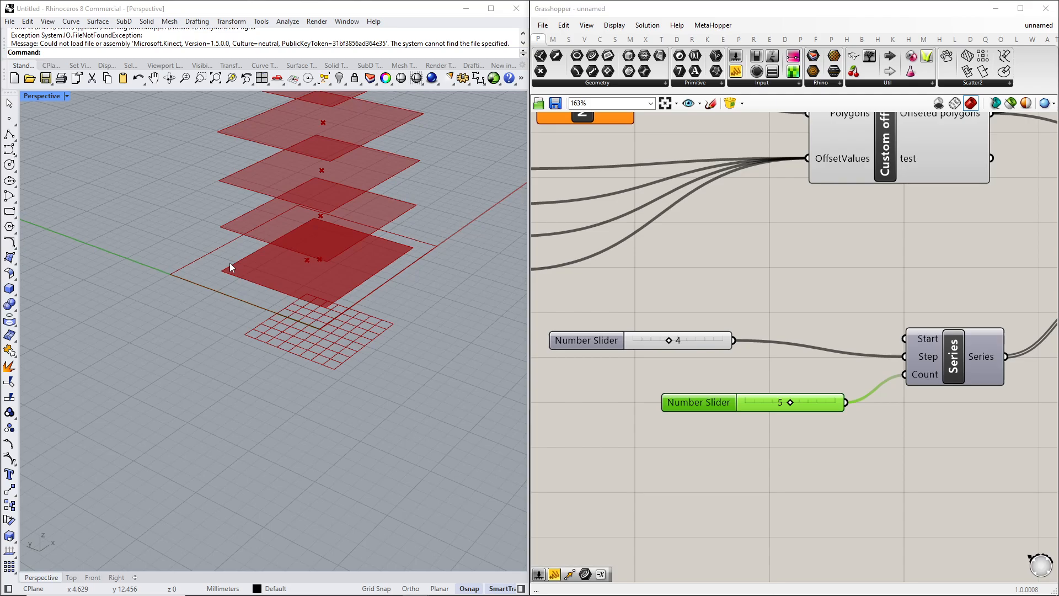
{"action": "right_click_drag", "start_coordinate": [230, 262], "coordinate": [175, 204]}
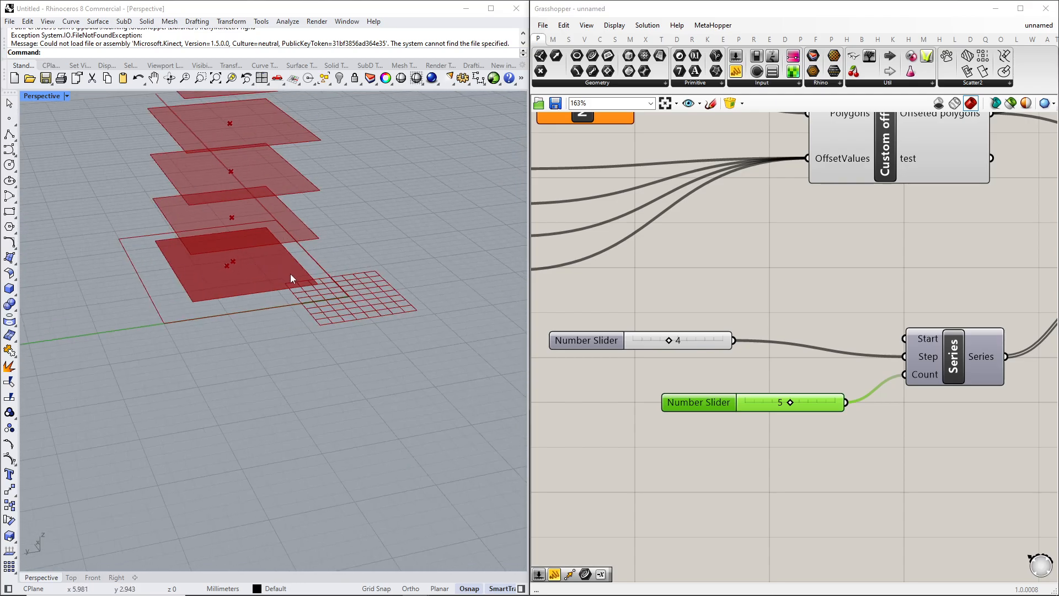
{"action": "scroll", "coordinate": [276, 264], "scroll_direction": "down", "scroll_amount": 5}
{"action": "scroll", "coordinate": [276, 265], "scroll_direction": "up", "scroll_amount": 3}
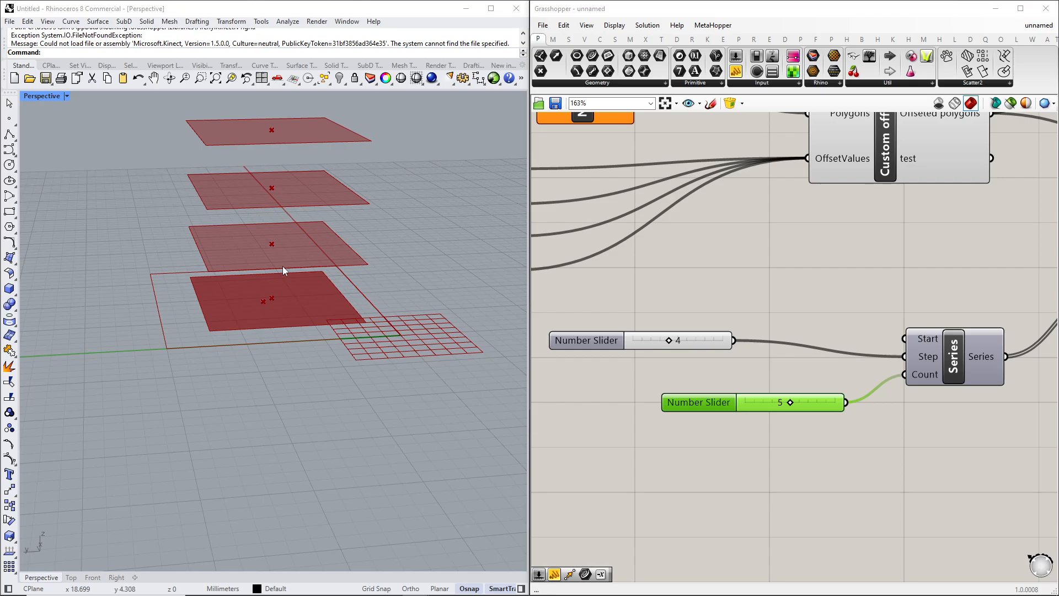
{"action": "scroll", "coordinate": [258, 299], "scroll_direction": "down", "scroll_amount": 5}
{"action": "right_click_drag", "start_coordinate": [258, 298], "coordinate": [271, 292]}
{"action": "scroll", "coordinate": [272, 292], "scroll_direction": "up", "scroll_amount": 3}
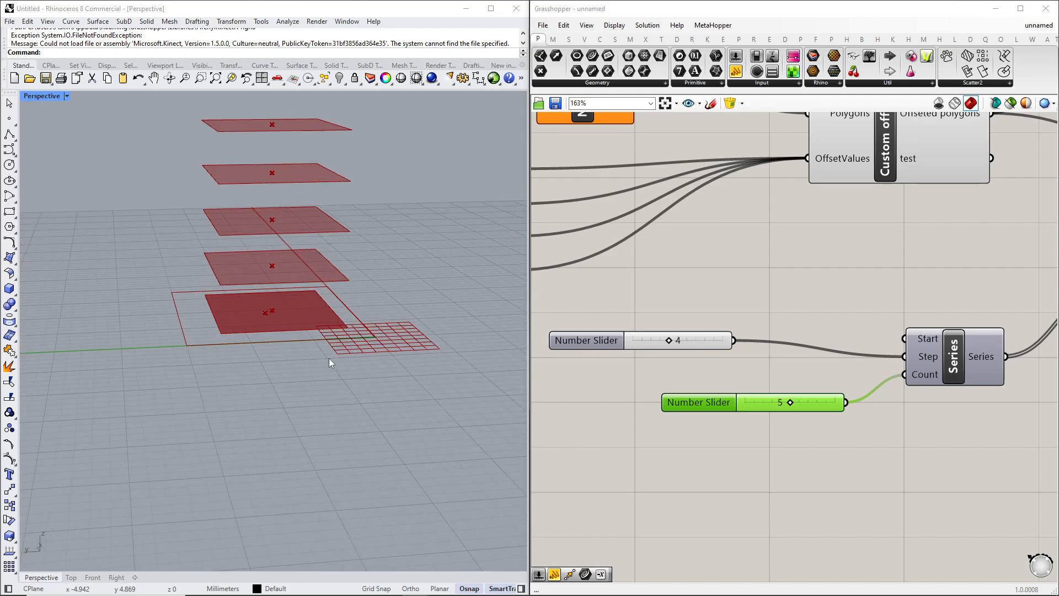
Review the Built up area and FSI panels and the overall definition layout.
{"action": "scroll", "coordinate": [936, 446], "scroll_direction": "down", "scroll_amount": 3}
{"action": "right_click_drag", "start_coordinate": [976, 406], "coordinate": [755, 416]}
{"action": "right_click_drag", "start_coordinate": [919, 419], "coordinate": [704, 437]}
{"action": "right_click_drag", "start_coordinate": [897, 401], "coordinate": [619, 456]}
{"action": "right_click_drag", "start_coordinate": [860, 462], "coordinate": [780, 462]}
{"action": "scroll", "coordinate": [778, 373], "scroll_direction": "up", "scroll_amount": 3}
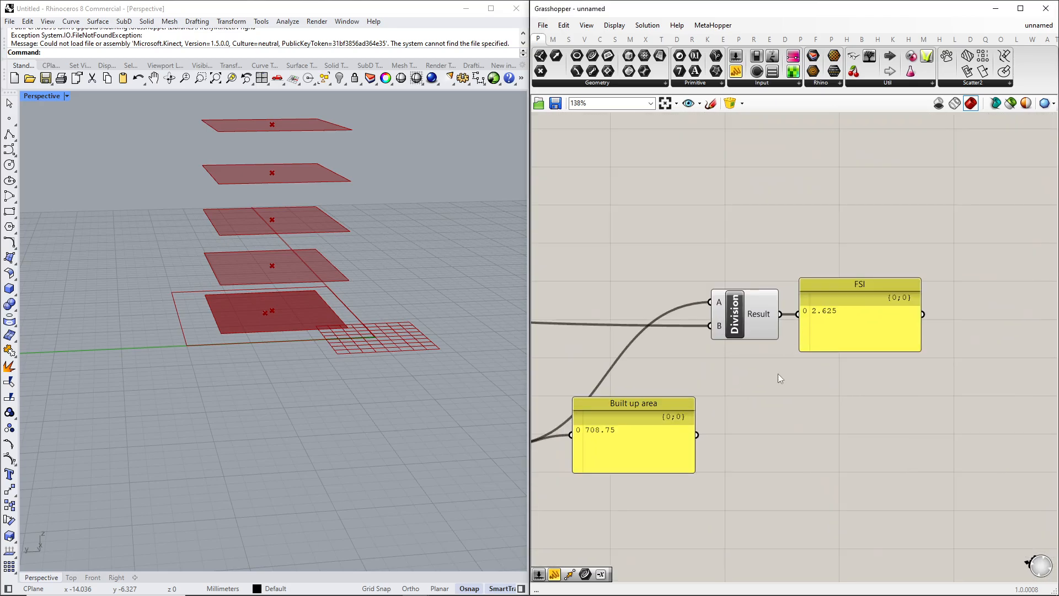
{"action": "scroll", "coordinate": [693, 362], "scroll_direction": "down", "scroll_amount": 3}
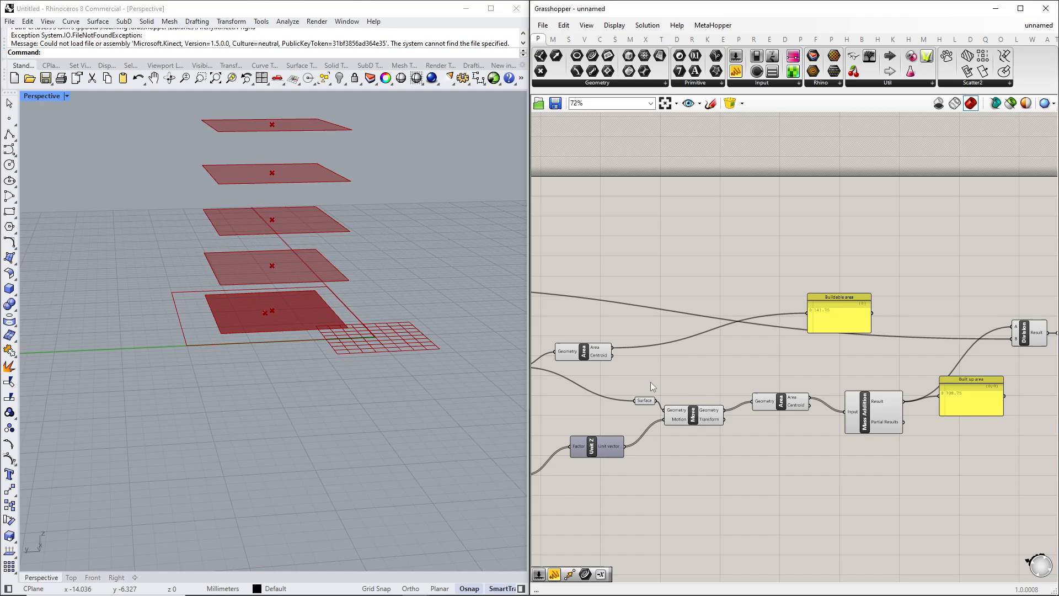
{"action": "right_click_drag", "start_coordinate": [650, 381], "coordinate": [795, 378]}
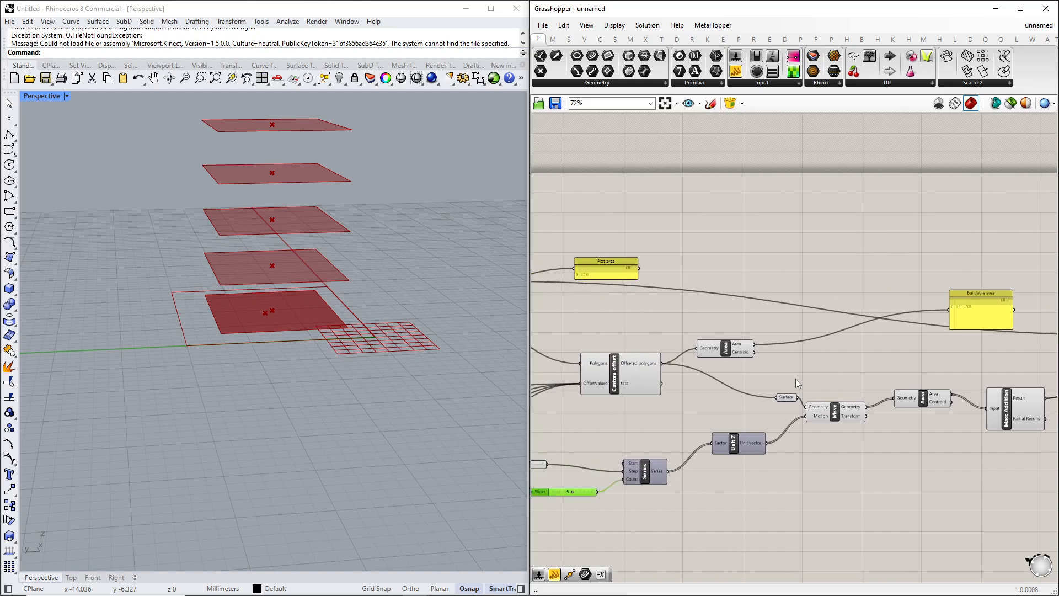